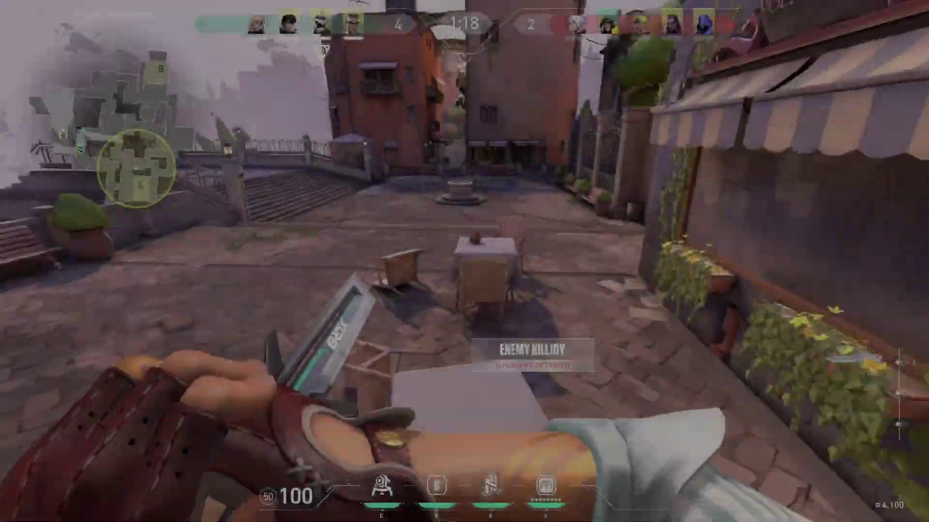
Step: Switch to the rifle, reload, and shoot down the enemy in the alley
key(1)
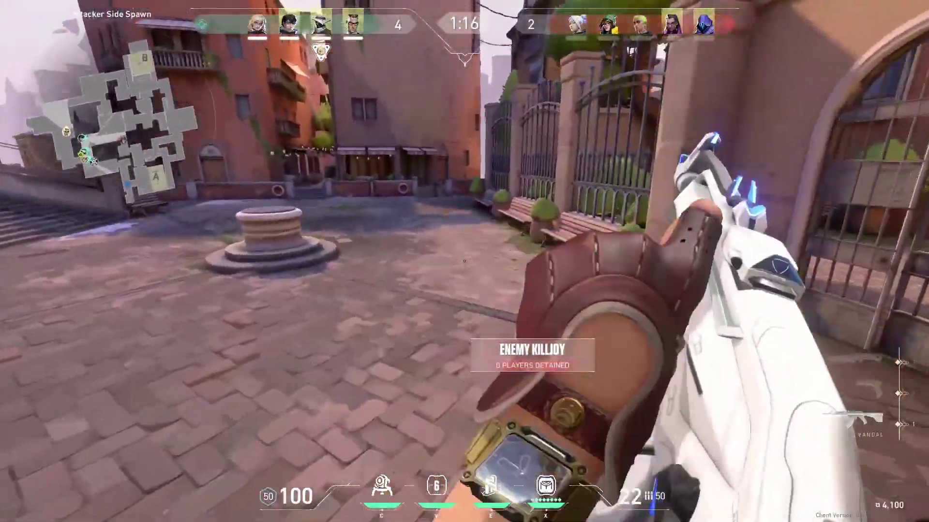
key(w)
key(r)
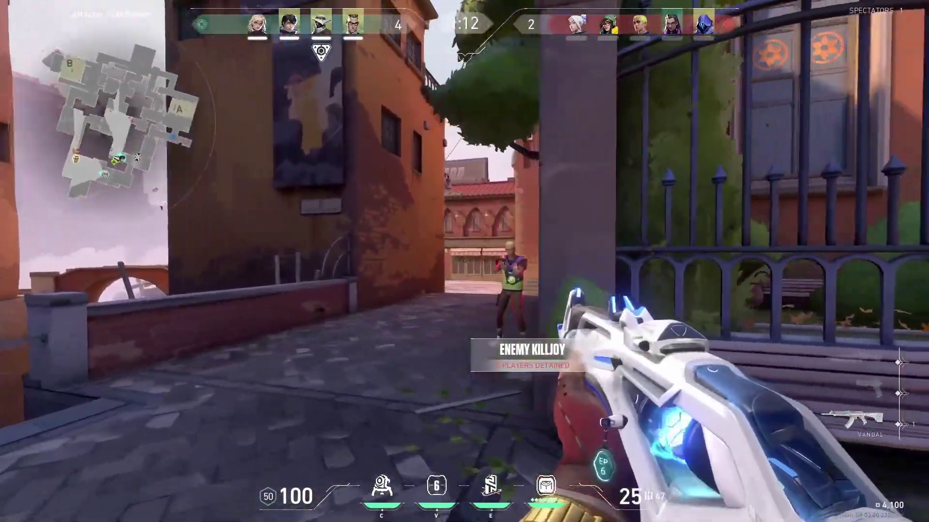
click(464, 261)
click(464, 261)
click(465, 261)
Step: Advance through the alley into B Lobby and toward the plaza stairs, reloading on the way
key(w)
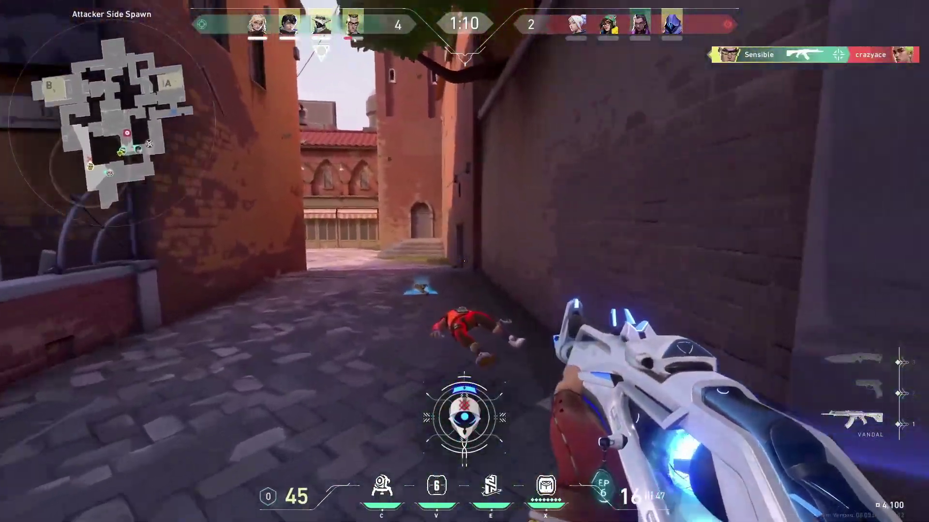
key(y)
key(w)
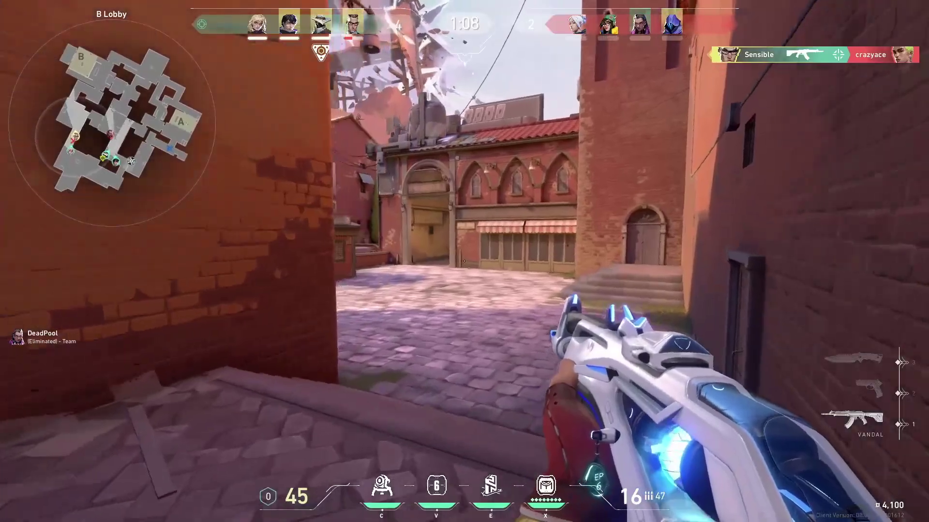
key(w)
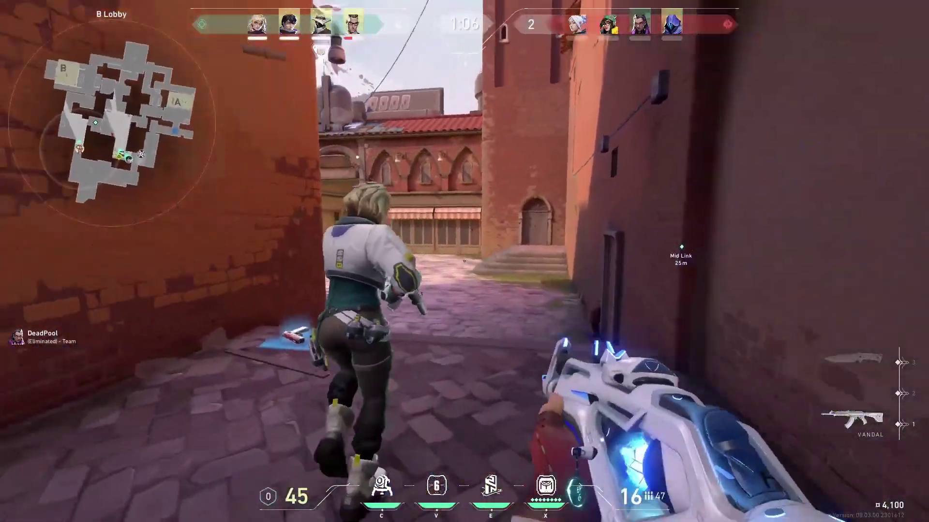
key(w)
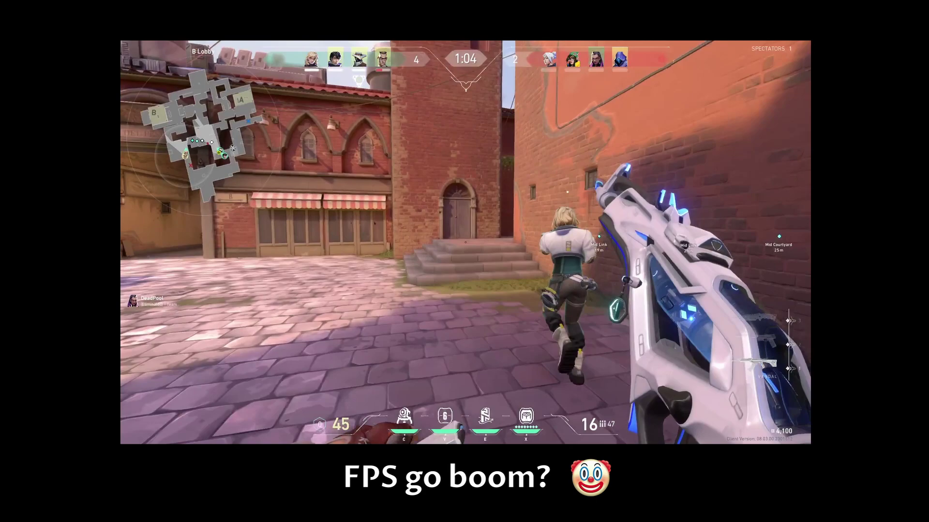
key(r)
key(w)
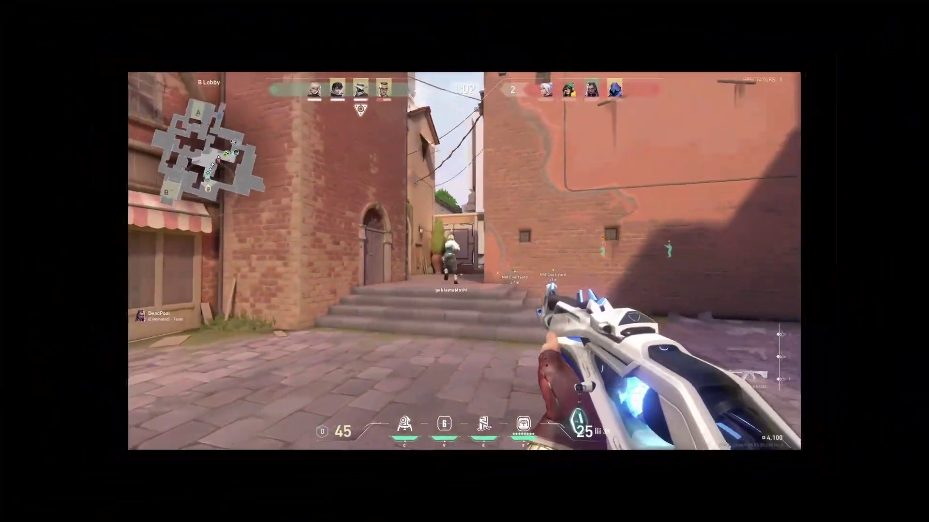
Step: Climb the stairs, pass through the doorway to Mid Courtyard, and reach Mid Catwalk with the knife out
key(a)
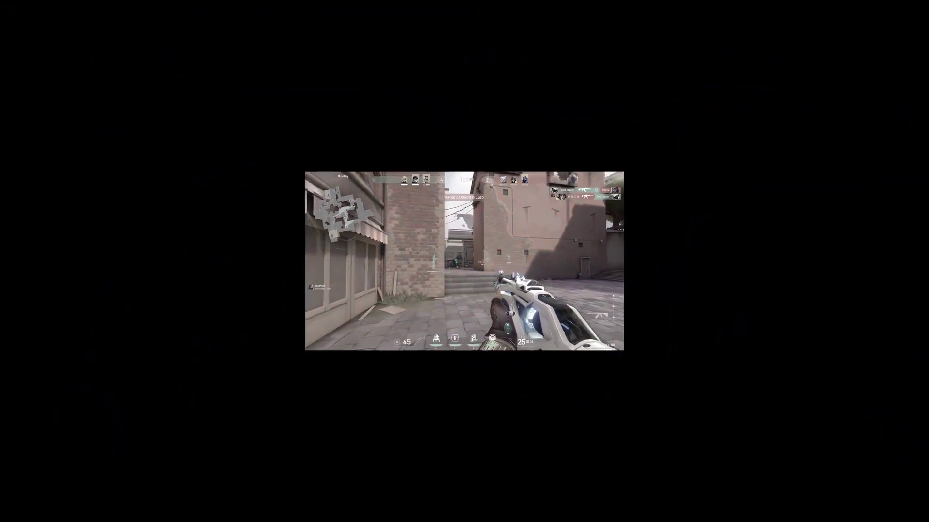
key(w)
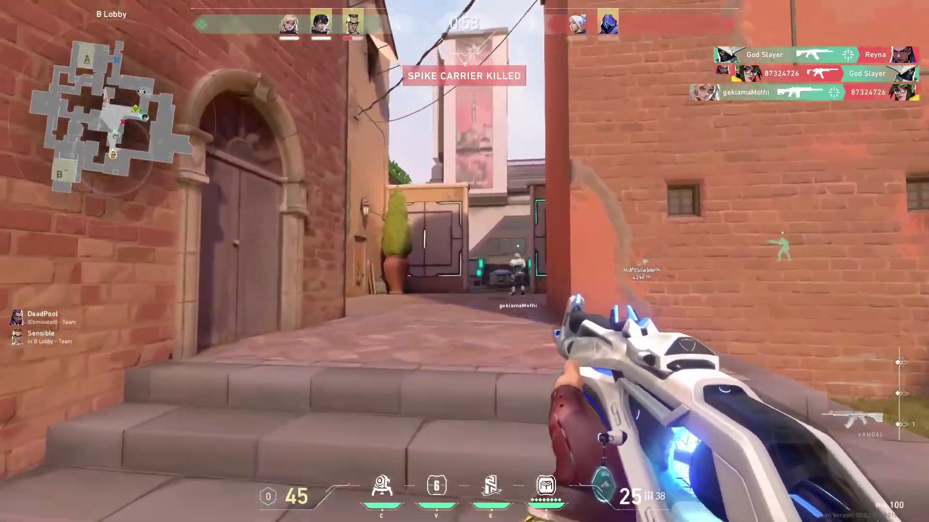
key(w)
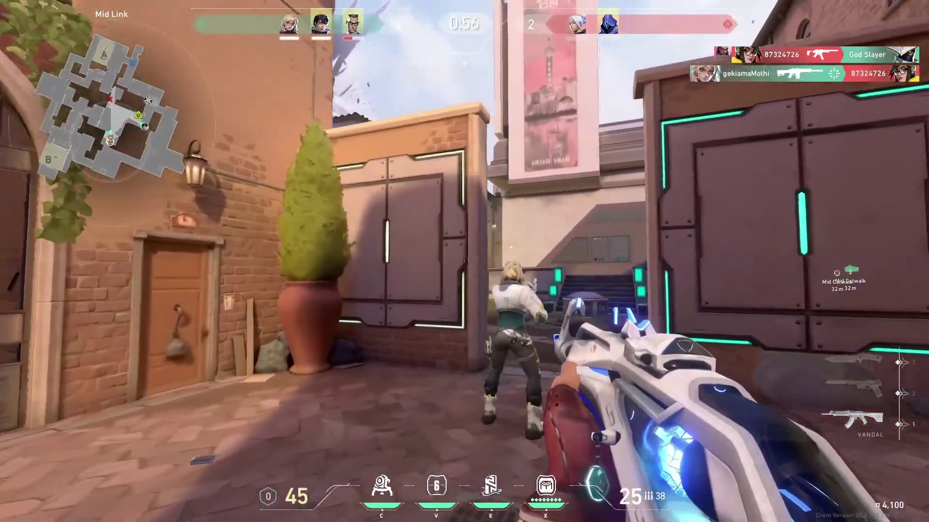
key(w)
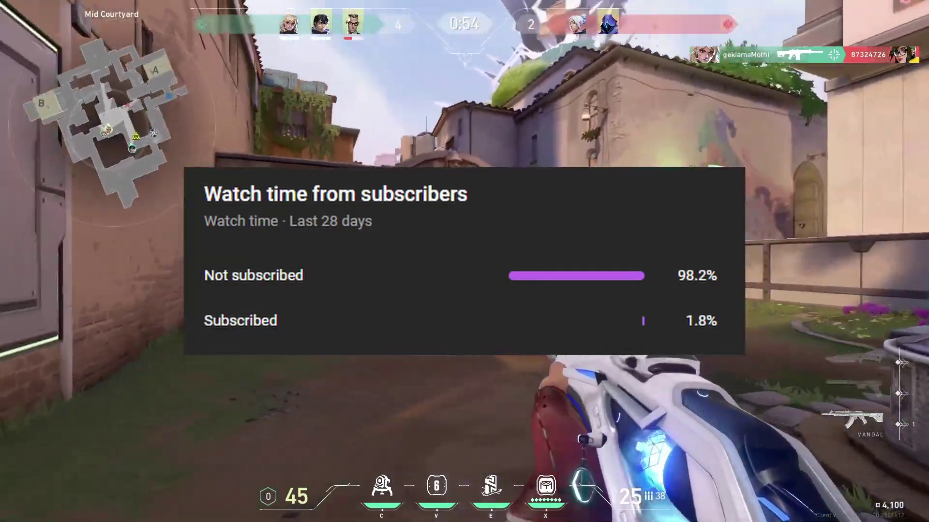
key(w)
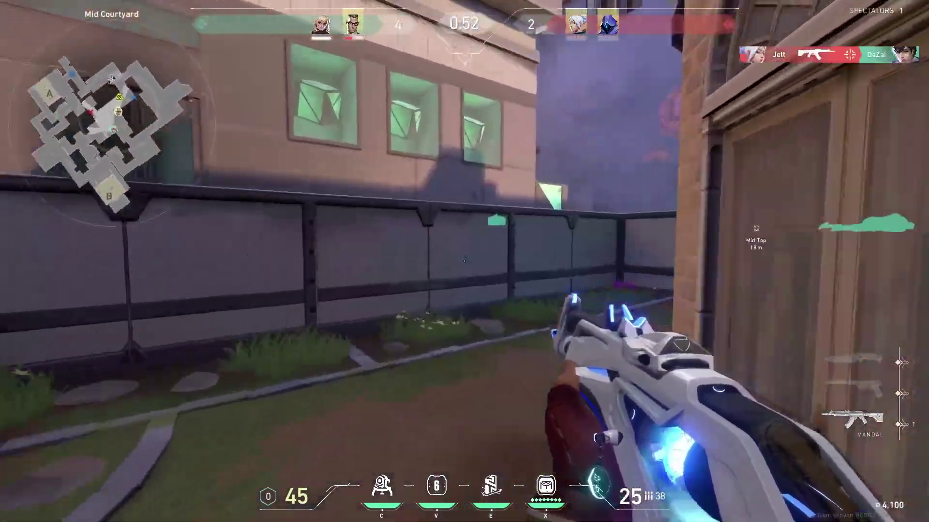
key(w)
key(3)
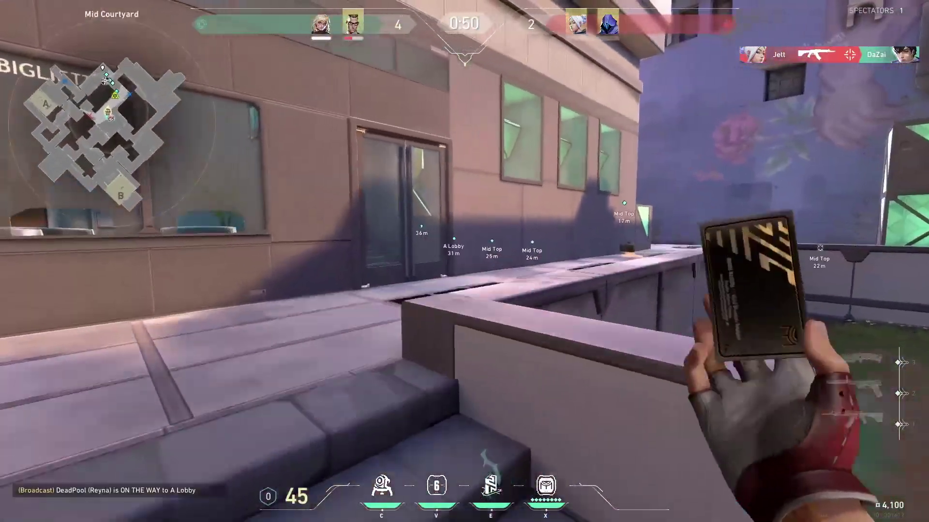
key(w)
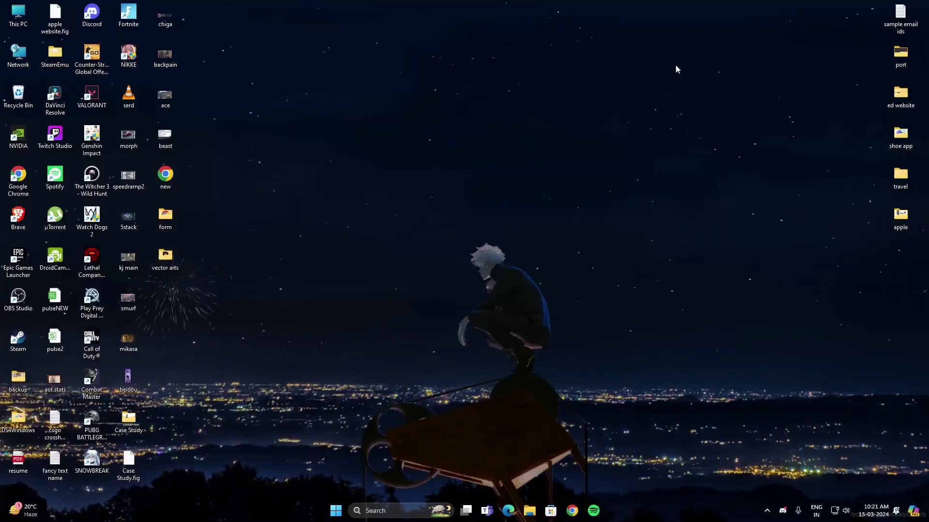
Step: Open the shortcut's file location, go to Riot Games > VALORANT > live, and select VALORANT
right_click(89, 106)
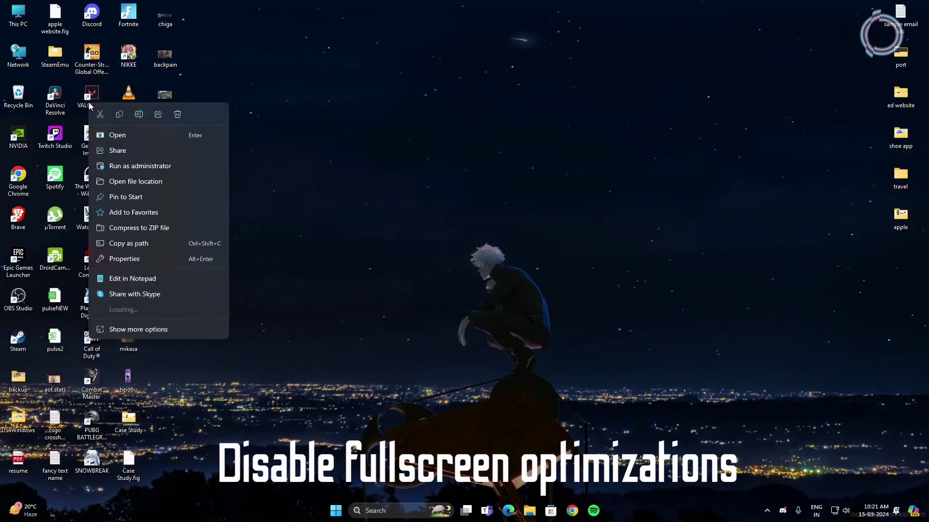
click(145, 181)
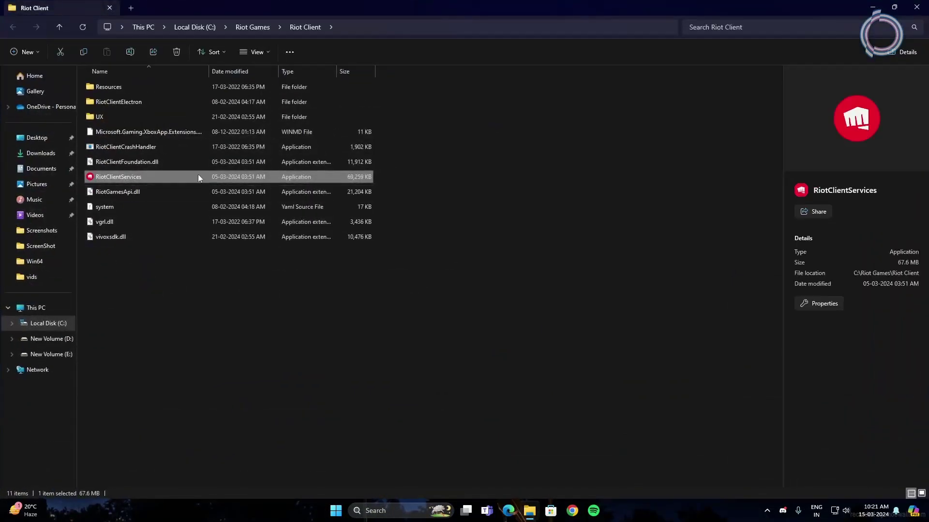
click(254, 30)
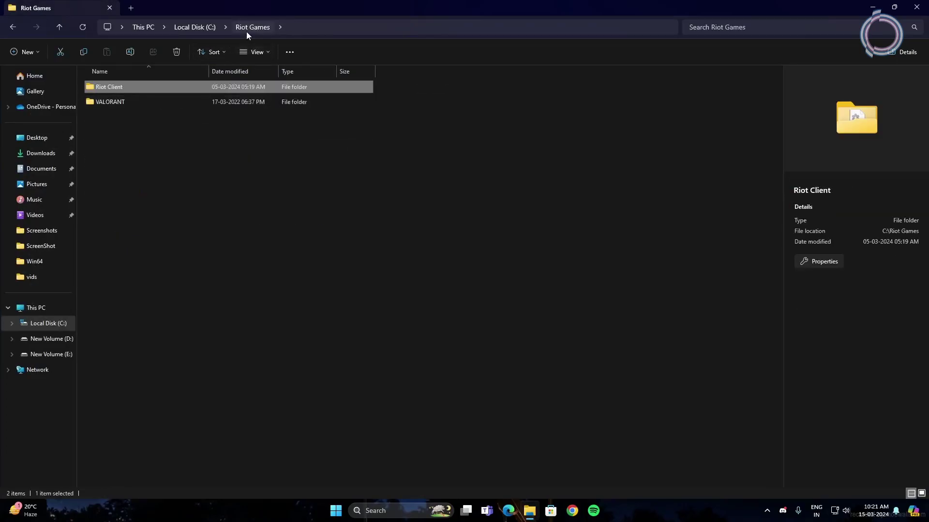
double_click(116, 102)
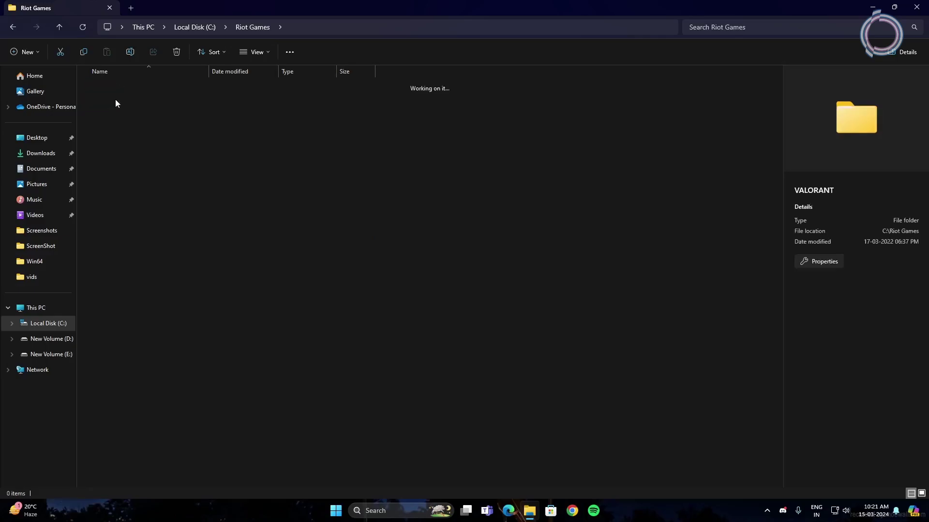
double_click(103, 90)
click(140, 145)
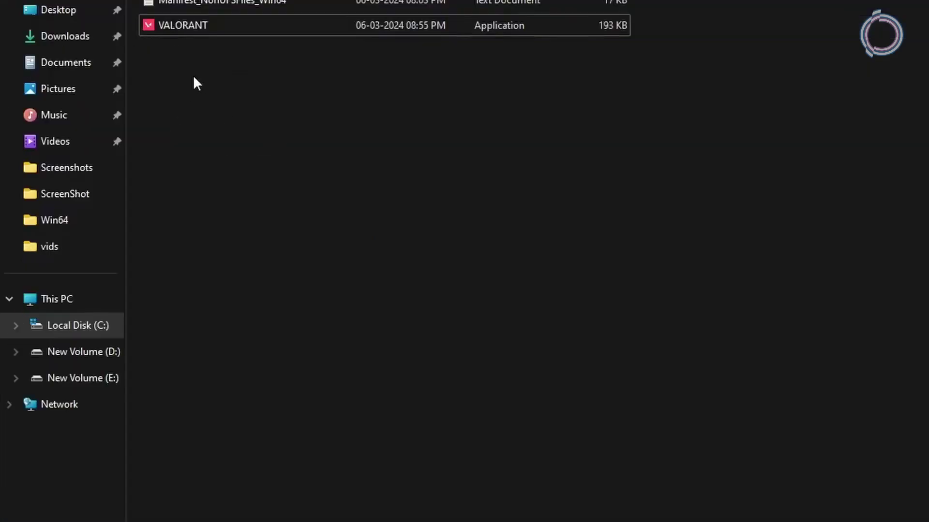
Step: Set VALORANT.exe to disable fullscreen optimizations and override high DPI scaling with Application
right_click(199, 30)
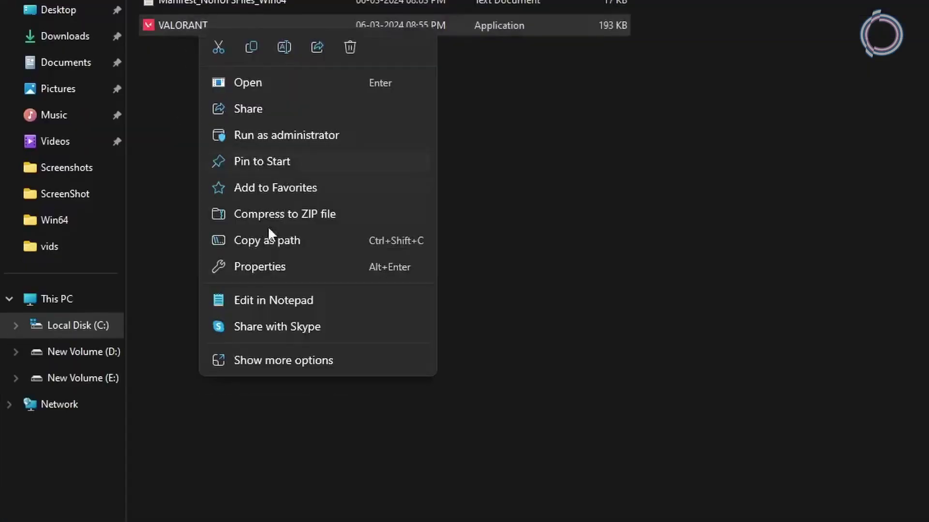
click(251, 267)
click(352, 83)
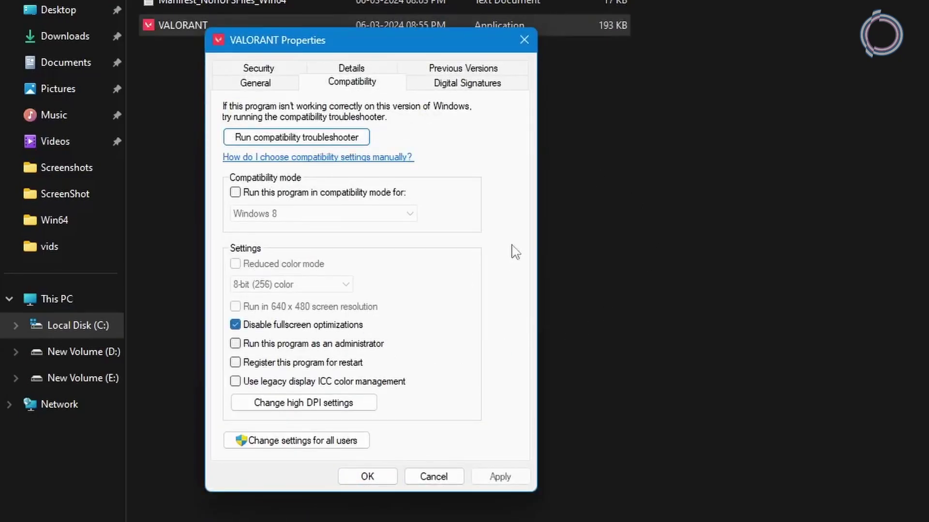
click(313, 409)
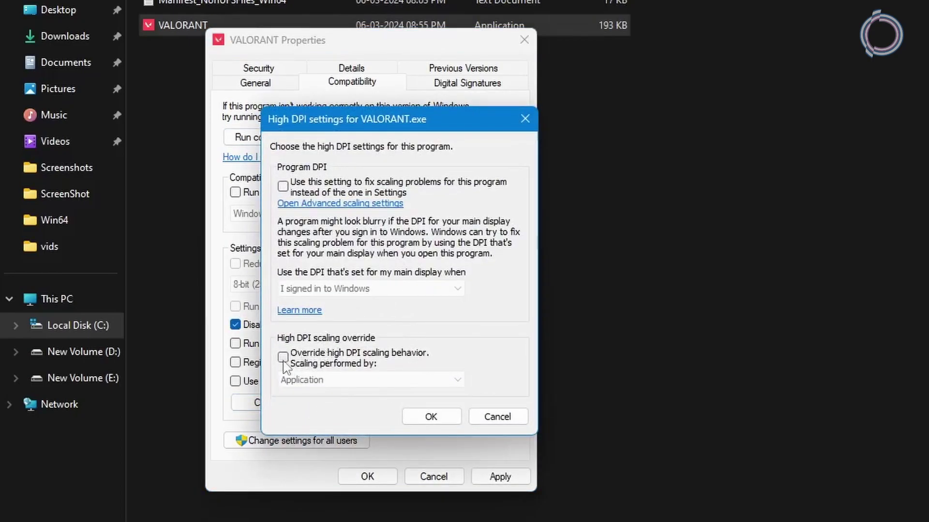
click(432, 416)
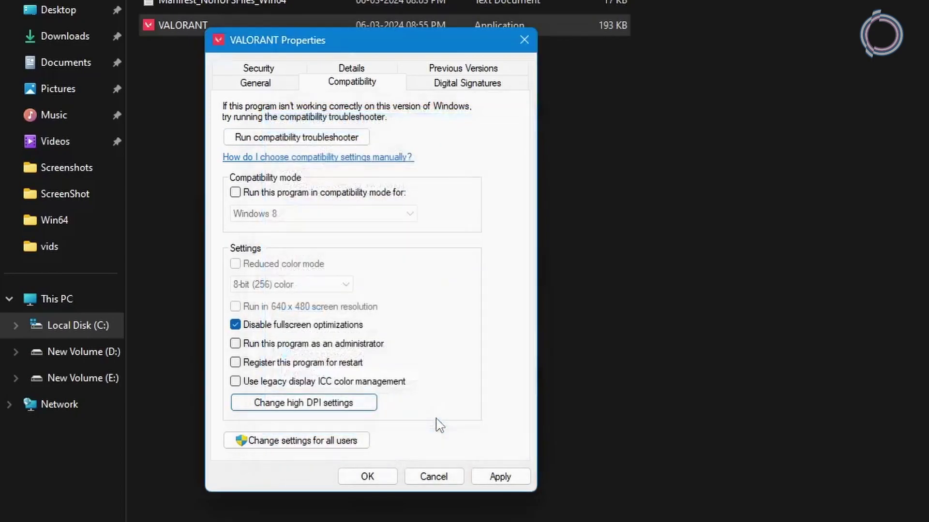
click(390, 476)
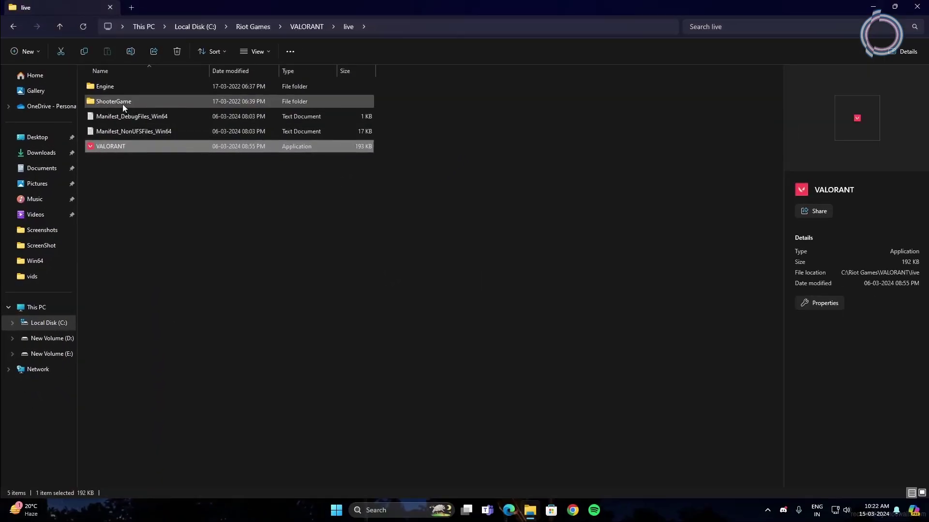
Step: Go into ShooterGame > Binaries > Win64 and select VALORANT-Win64-Shipping
double_click(123, 103)
double_click(109, 88)
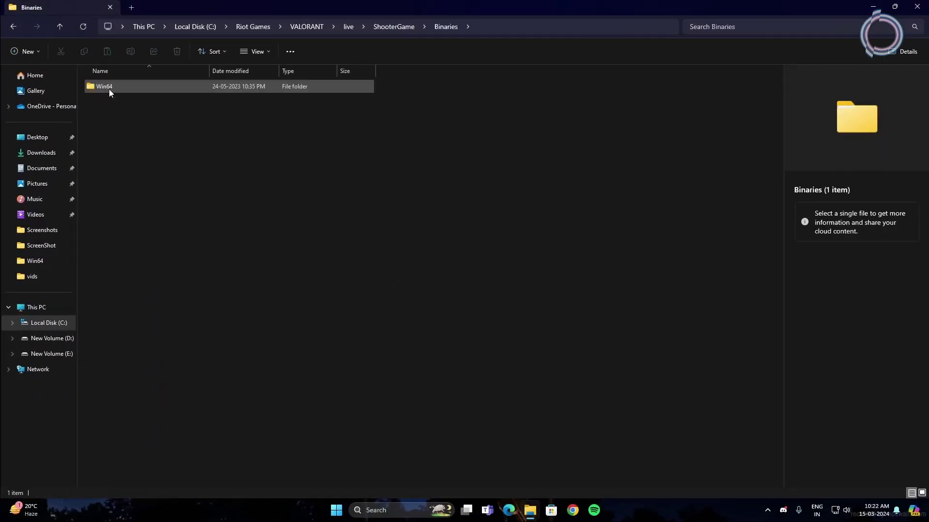
double_click(109, 89)
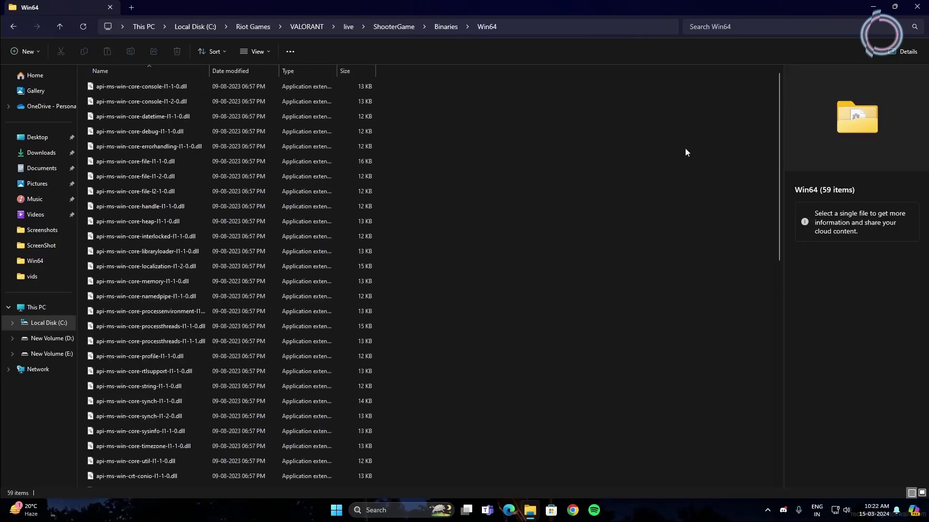
scroll(770, 157, down, 10)
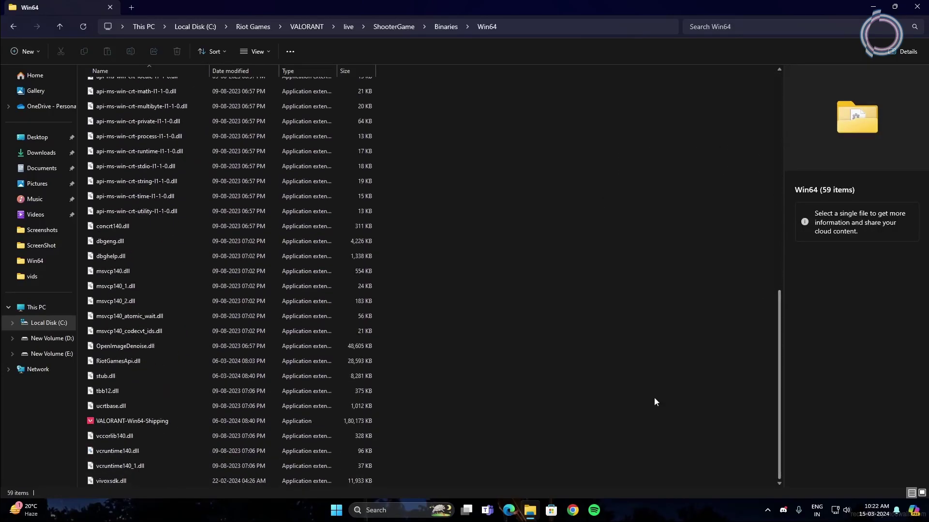
click(191, 421)
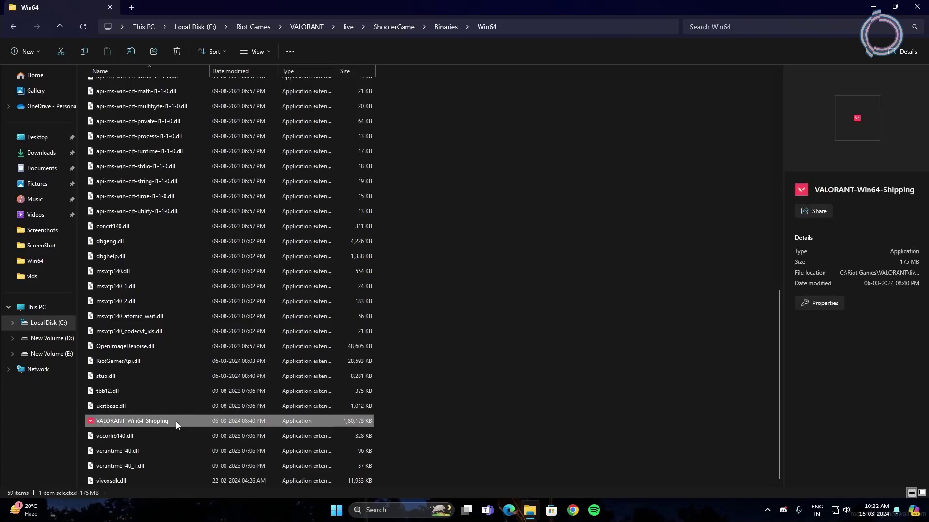
Step: Give VALORANT-Win64-Shipping an Application high DPI override with fullscreen optimizations disabled
right_click(176, 421)
click(216, 356)
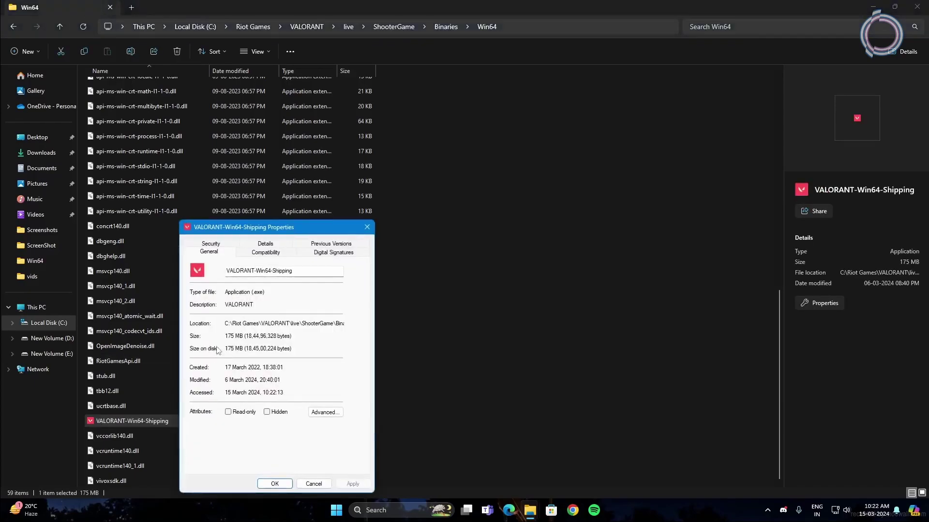
click(258, 255)
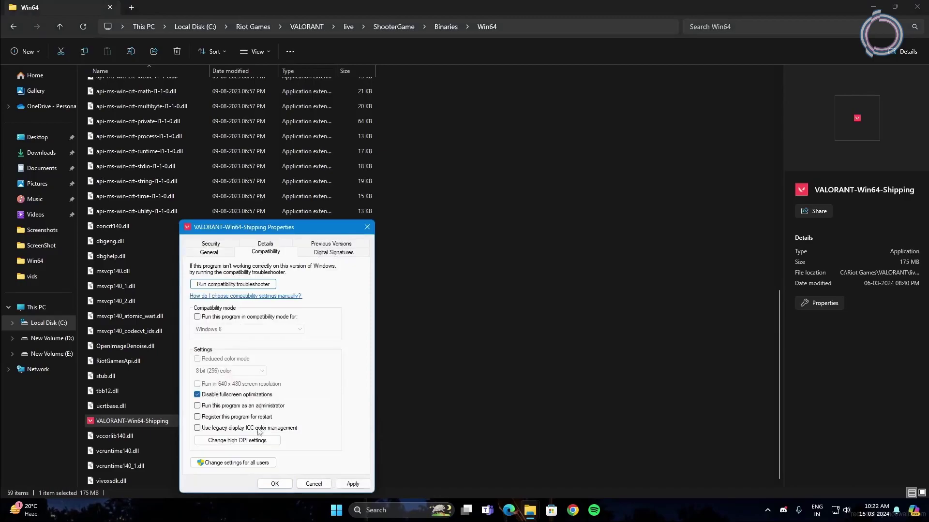
click(239, 442)
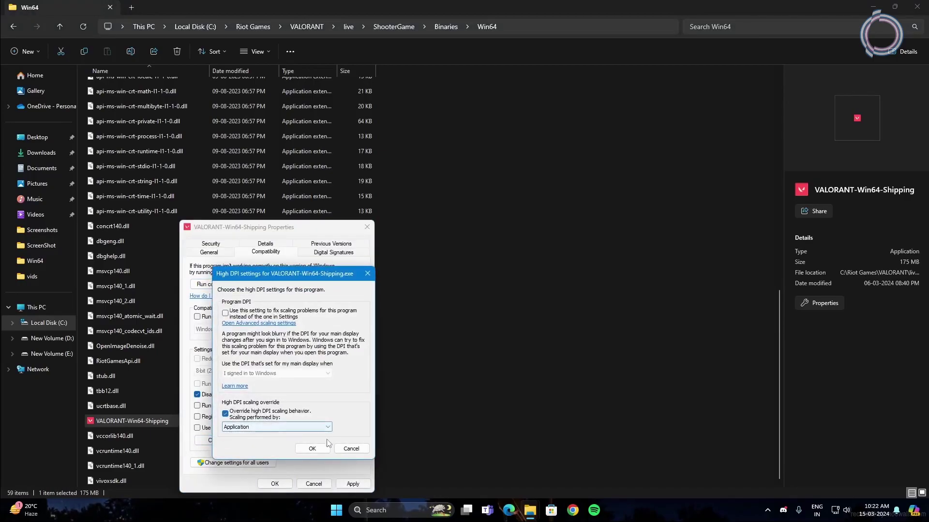
click(312, 449)
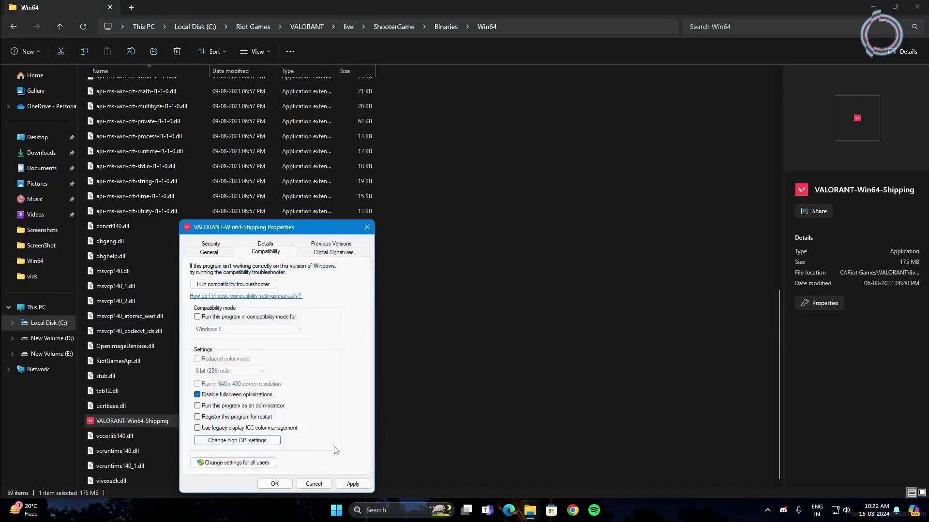
click(282, 484)
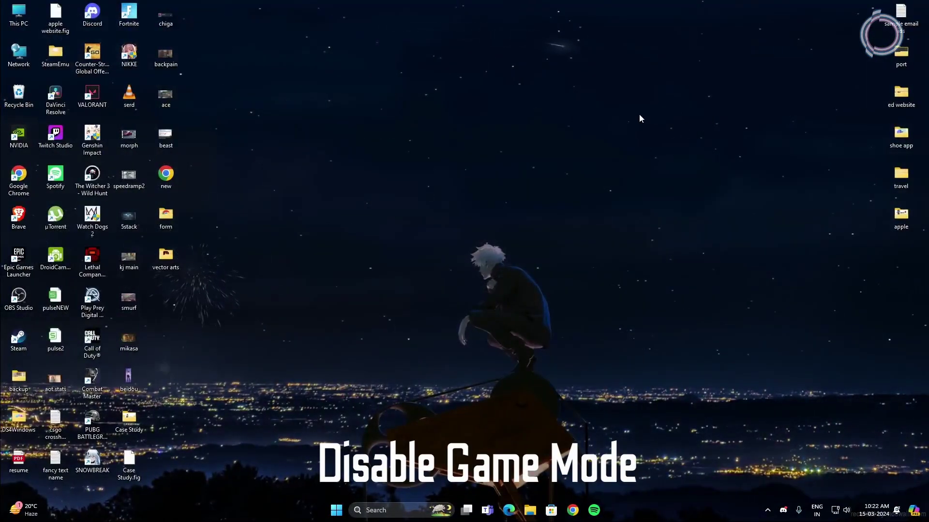
key(super)
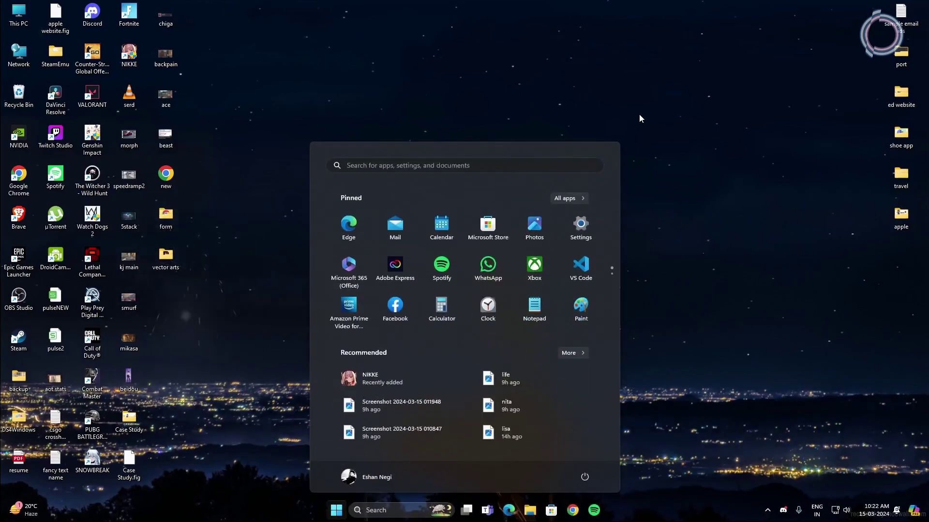
Step: Search the Start menu for 'game mode' and open the Game Mode settings
text(game bar)
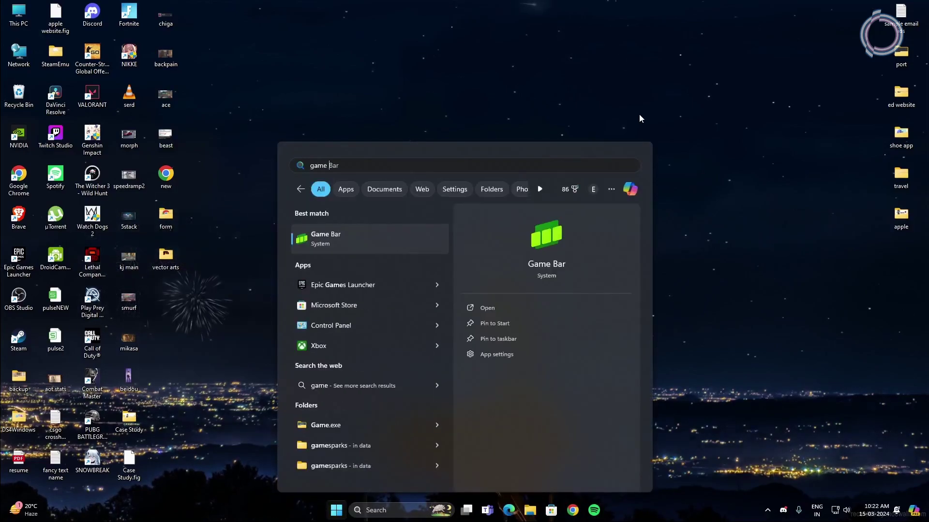
key(BackSpace)
key(BackSpace)
key(BackSpace)
text(mo)
key(Return)
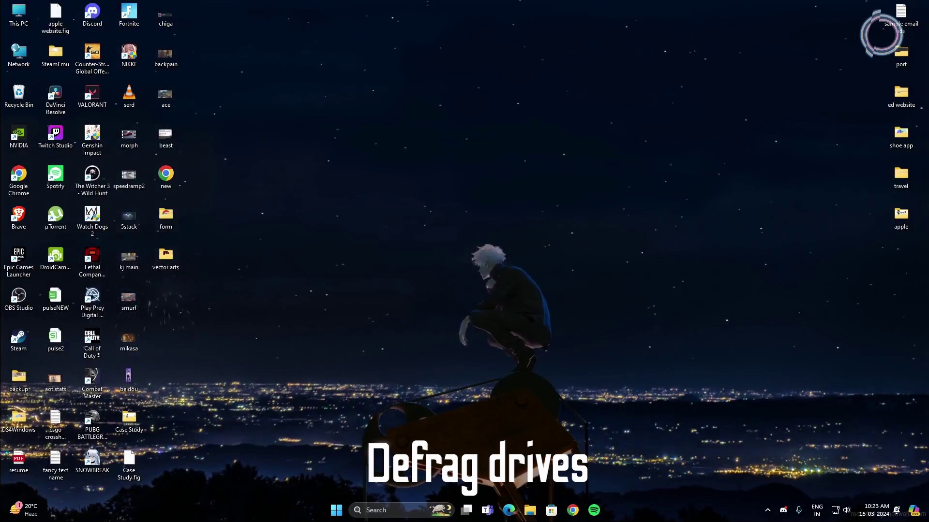
Step: Launch Defragment and Optimize Drives from a 'defrag' search, optimize C:, and check the schedule
key(super)
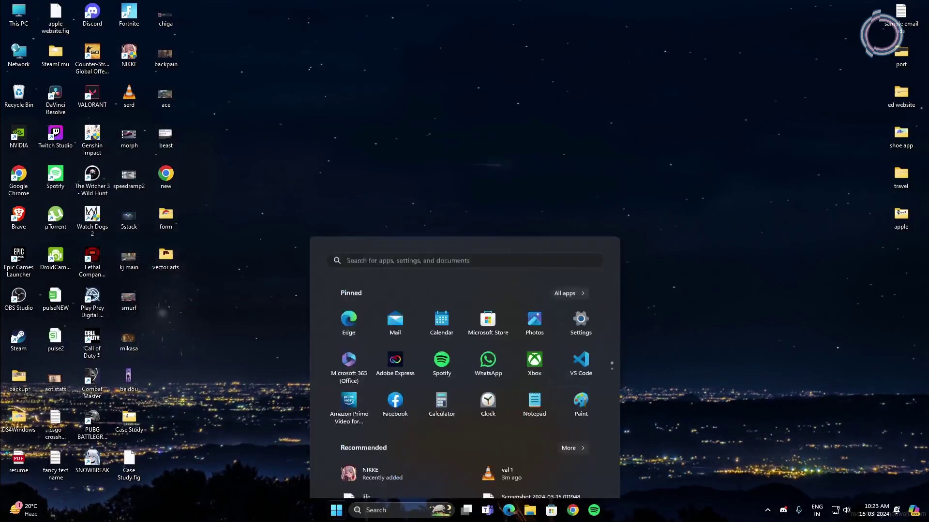
text(defragment and Optimize Drives)
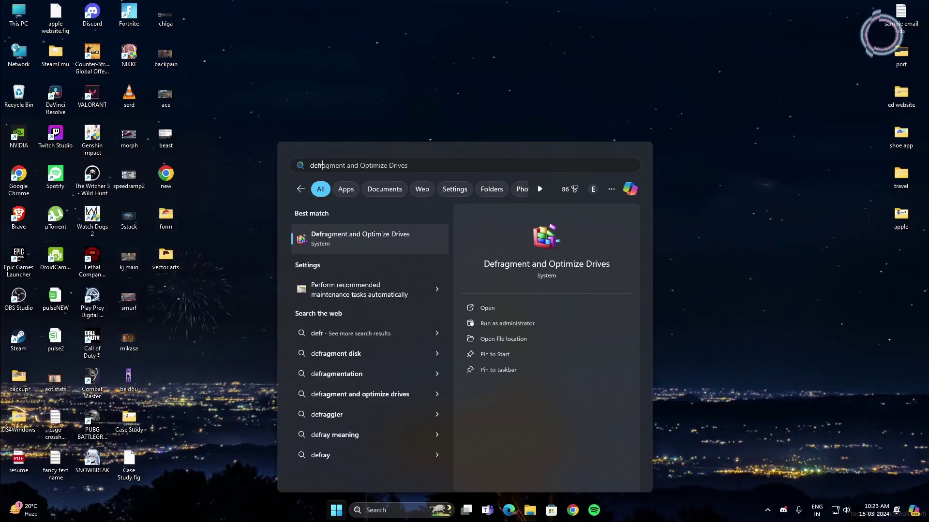
key(Return)
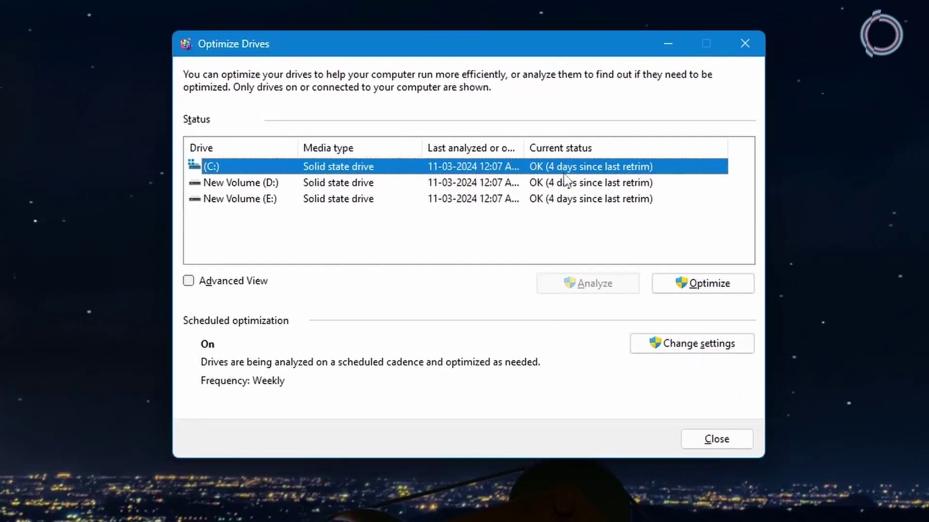
click(701, 289)
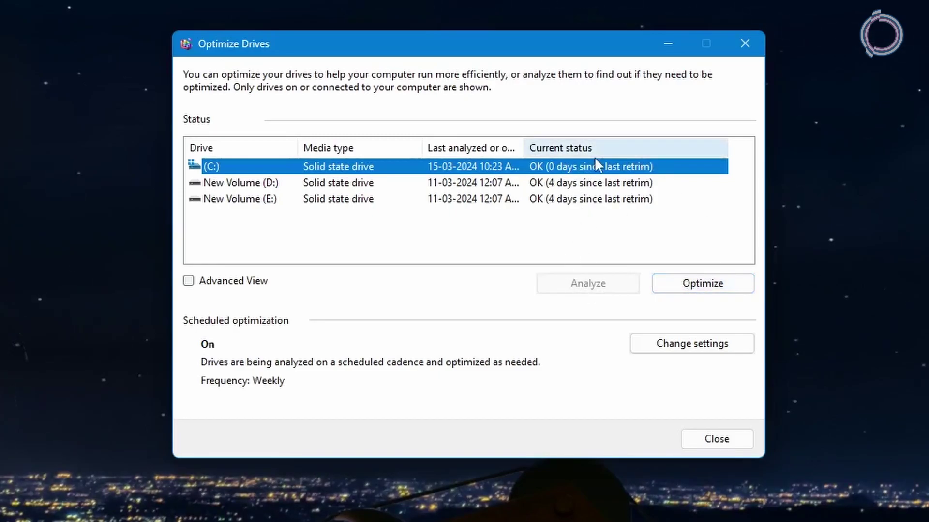
click(677, 344)
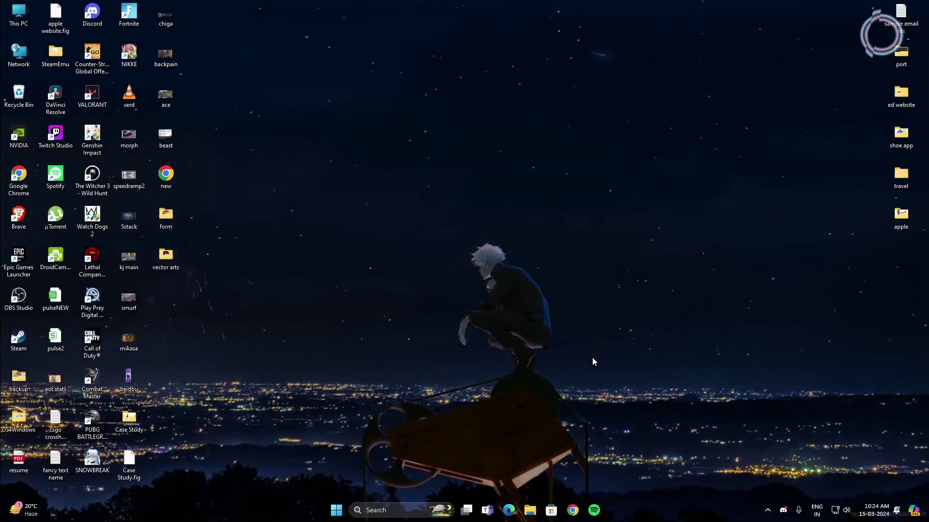
Step: From This PC's properties, apply 'Adjust for best performance' in the Performance Options
right_click(20, 14)
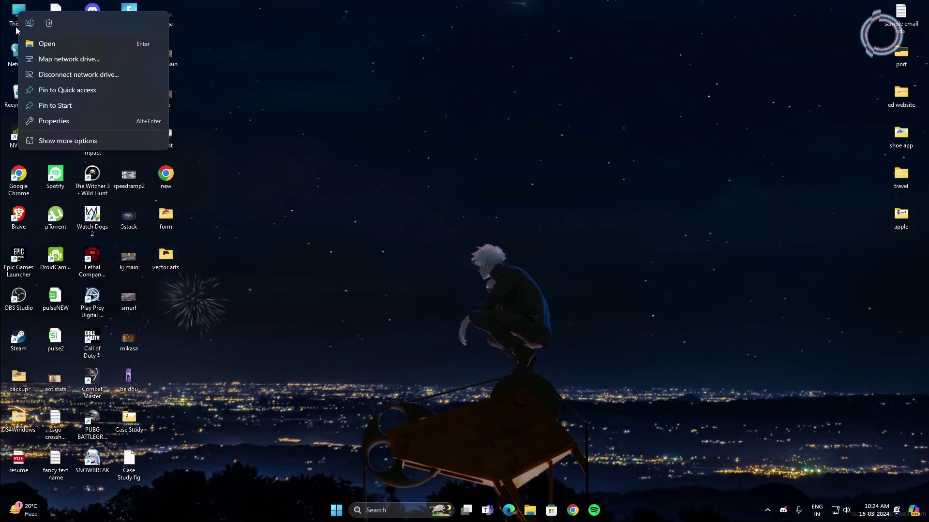
click(39, 118)
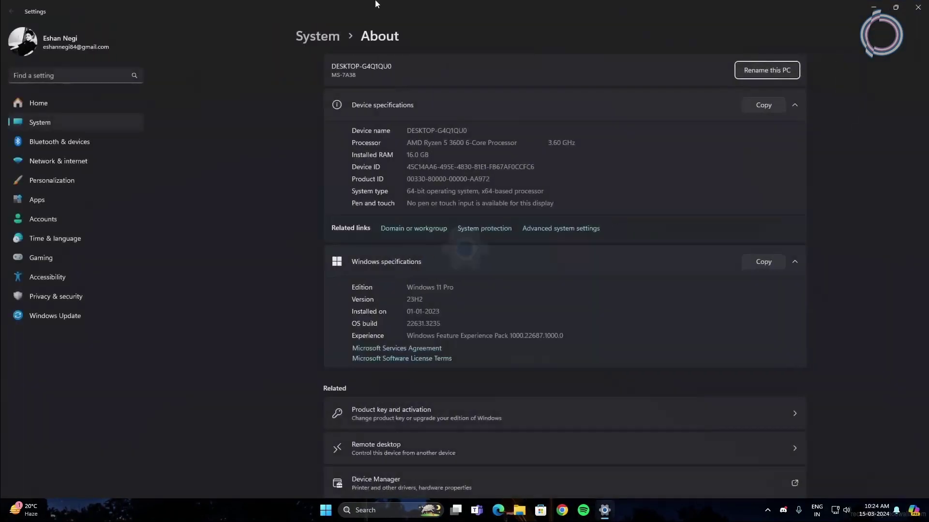
click(505, 230)
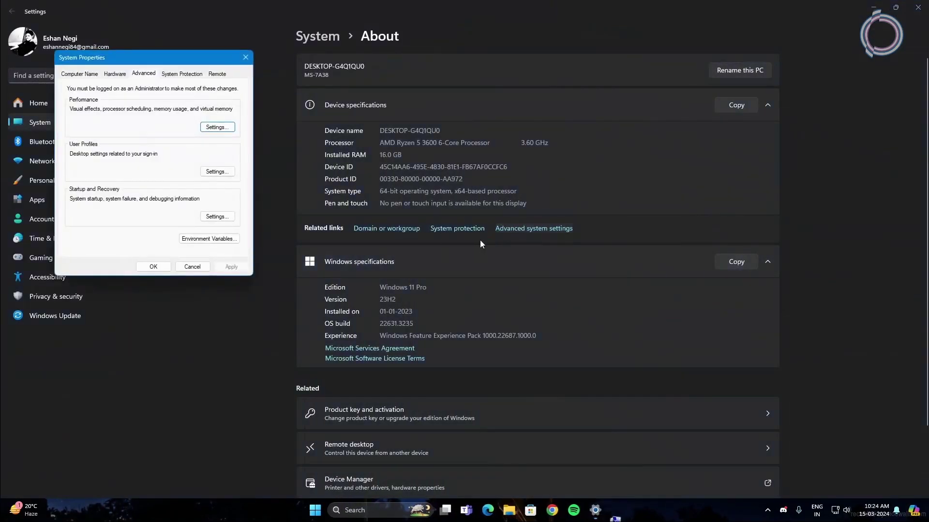
drag(172, 59, 459, 125)
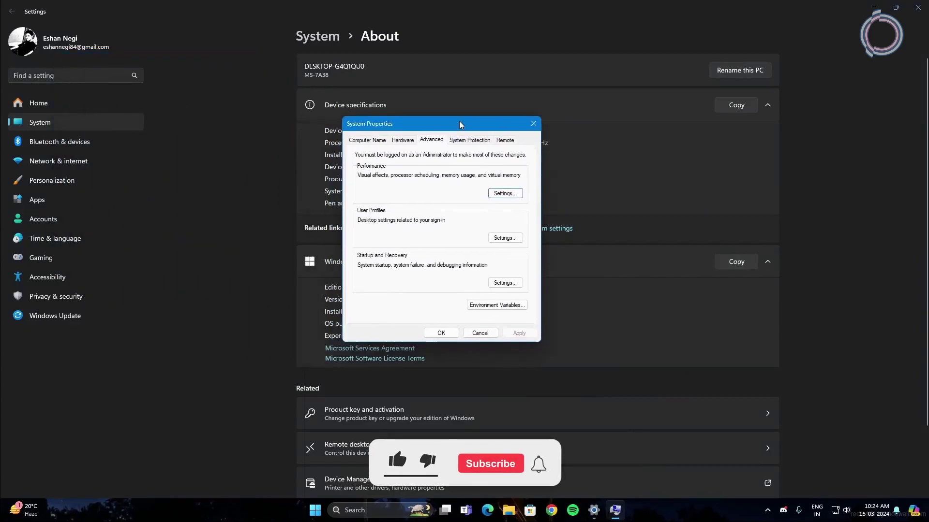
click(506, 193)
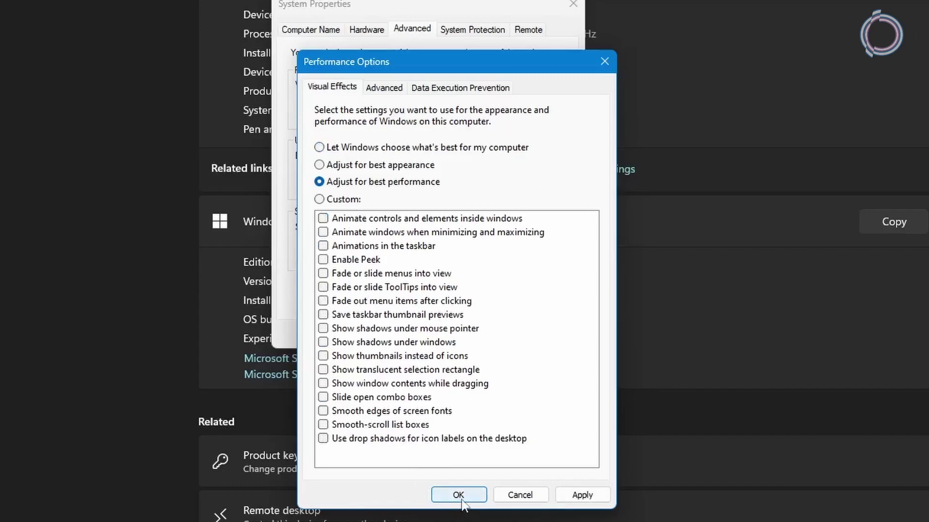
key(Return)
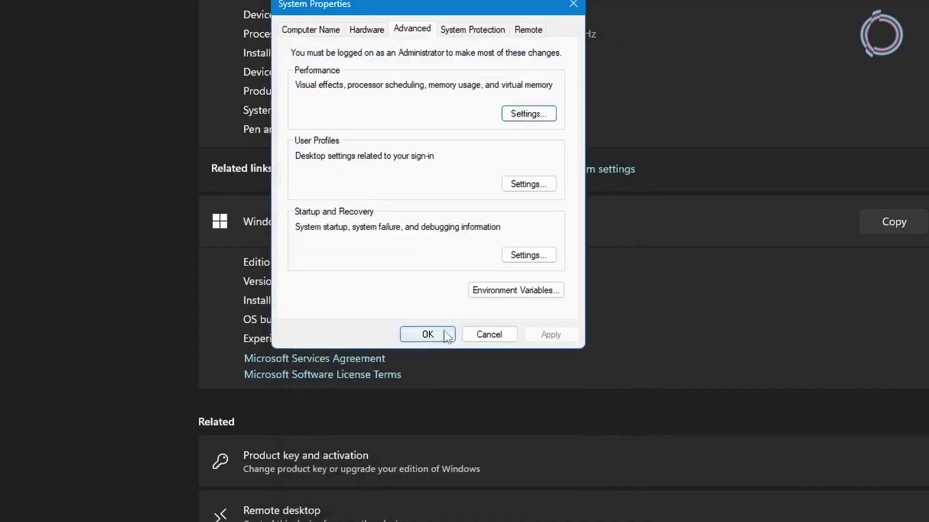
click(425, 333)
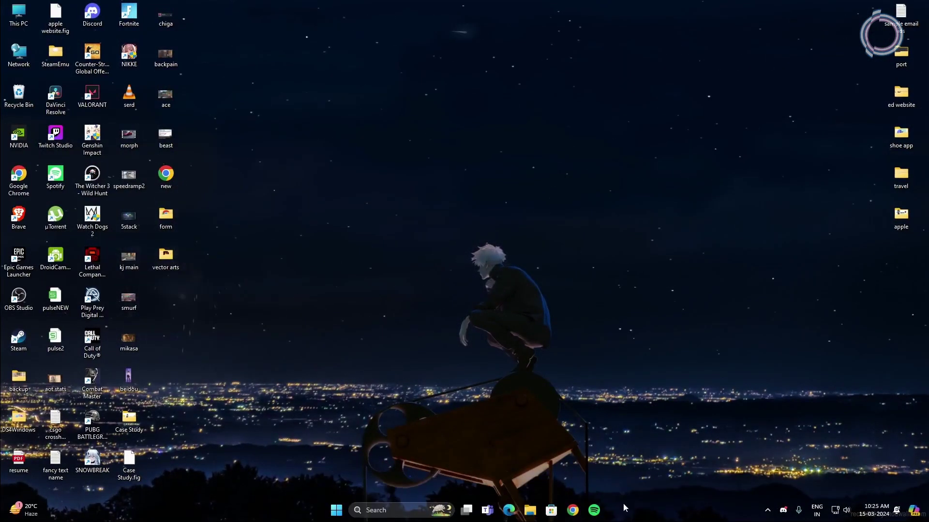
Step: Open Task Manager from the taskbar and show the Startup apps page
right_click(641, 519)
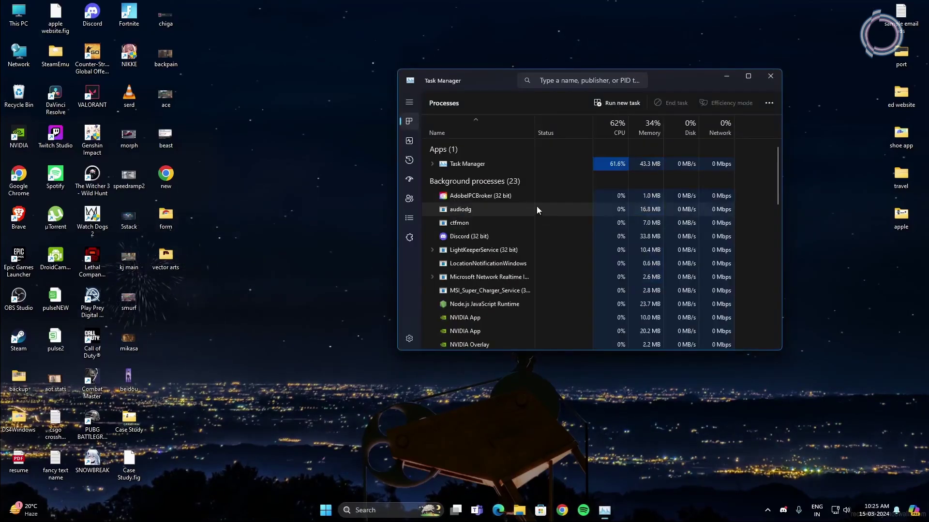
click(409, 102)
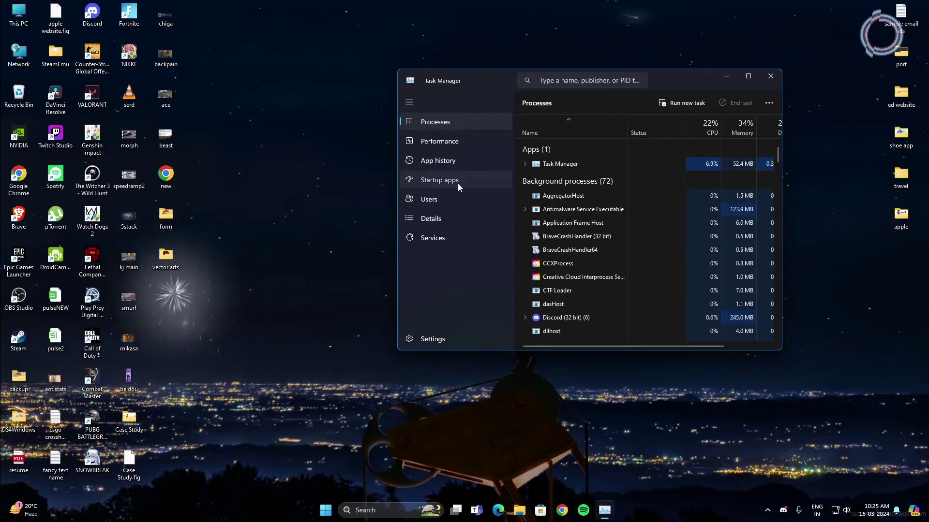
click(455, 181)
click(409, 103)
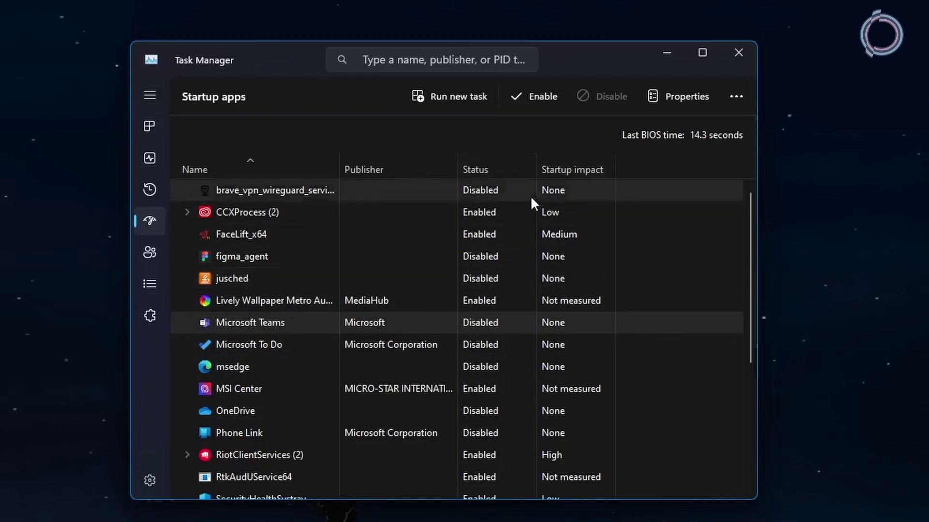
Step: Toggle Microsoft Teams startup on and back off, then review the list and select Update (25)
click(524, 98)
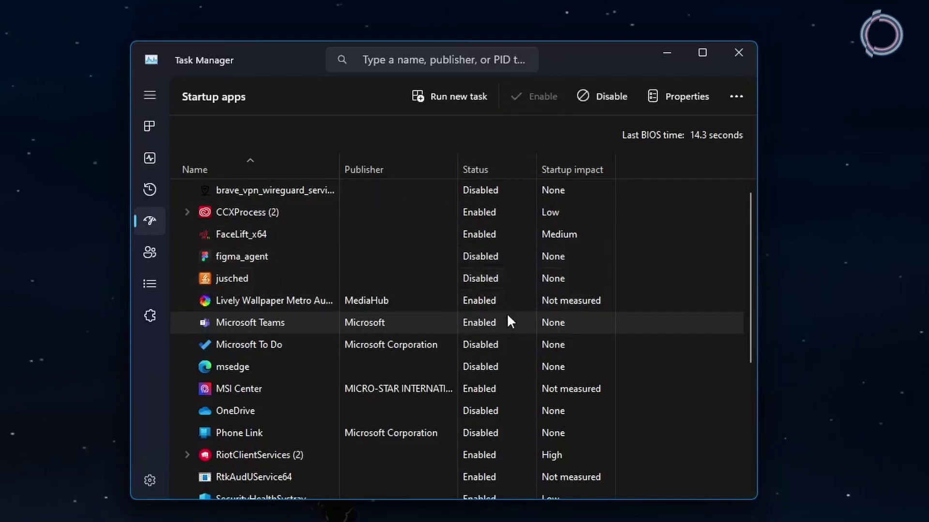
click(583, 98)
drag(747, 276, 750, 412)
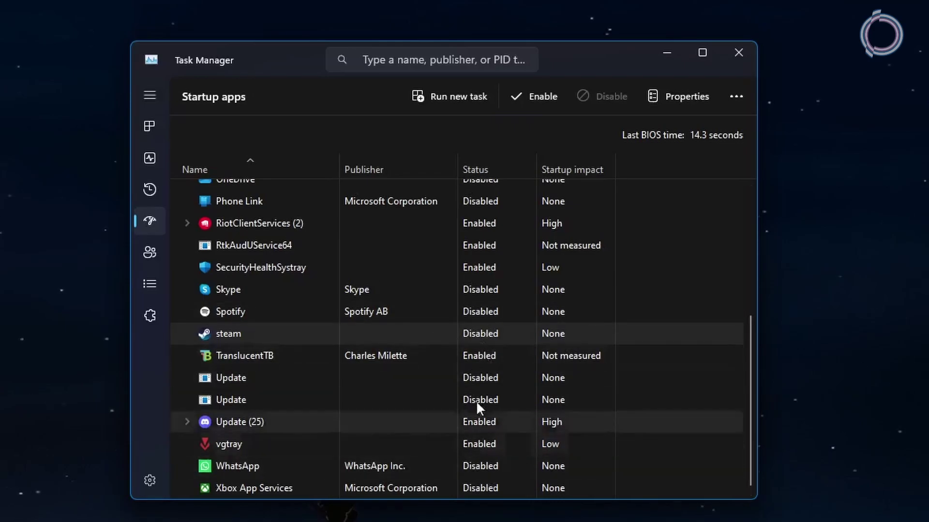
drag(748, 403, 703, 486)
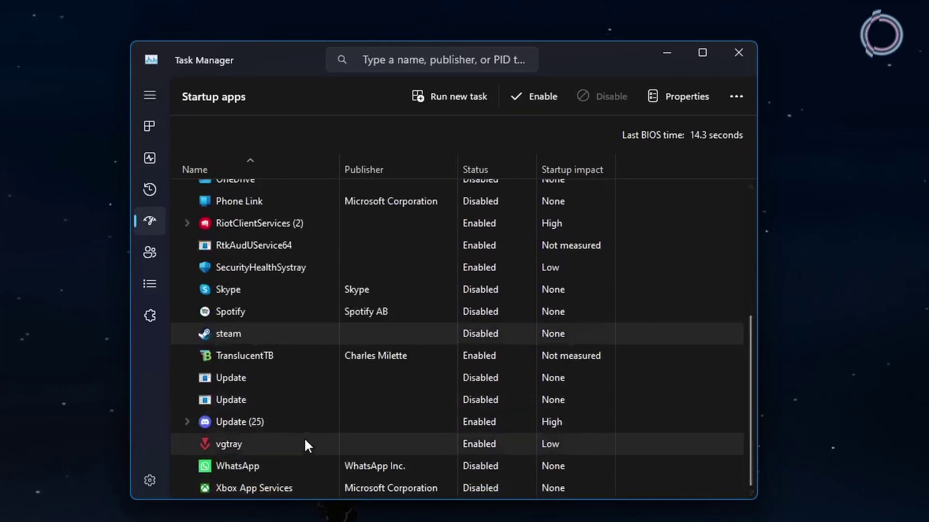
click(264, 421)
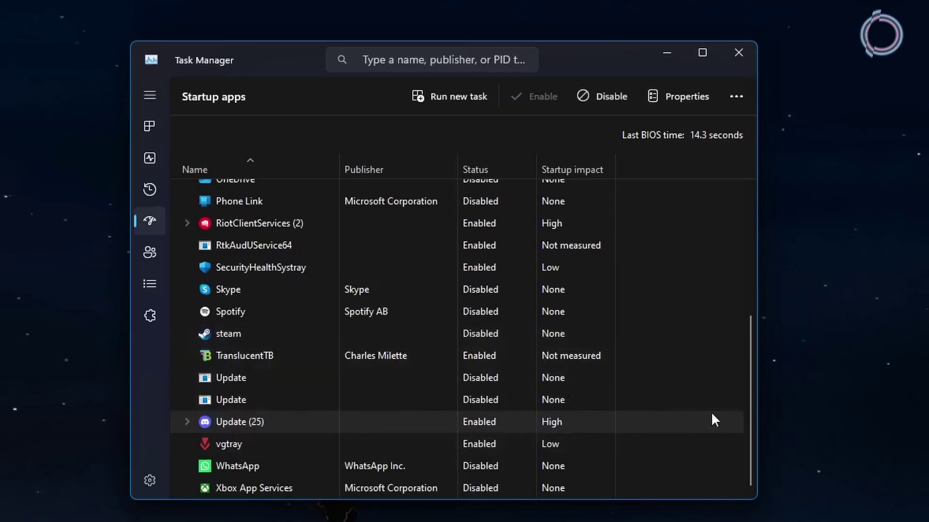
drag(751, 382, 599, 228)
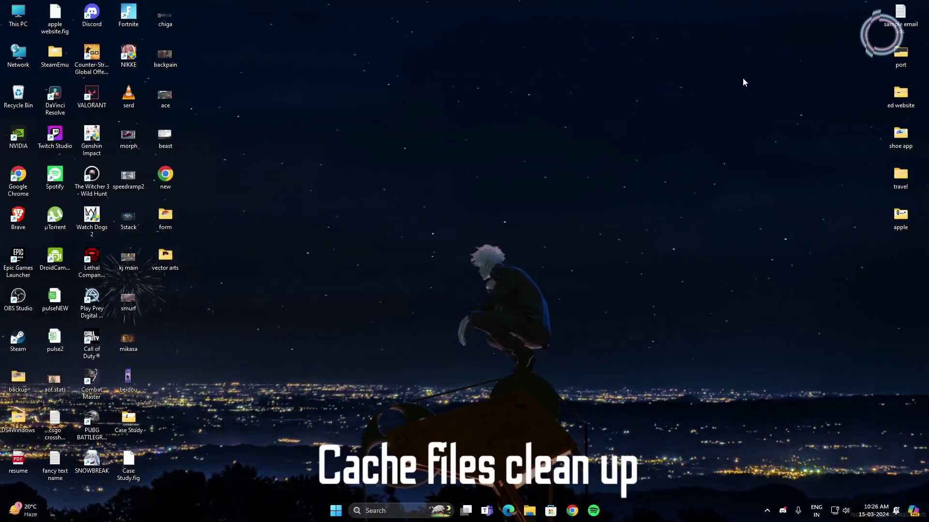
Step: Open %temp% and permanently delete all 173 items, skipping in-use files, then show the desktop
key(super+r)
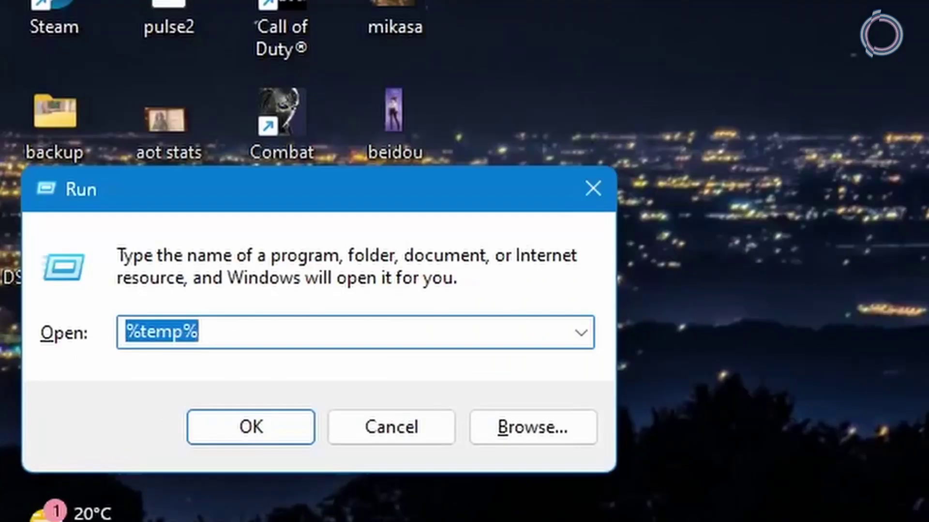
text(%temp%)
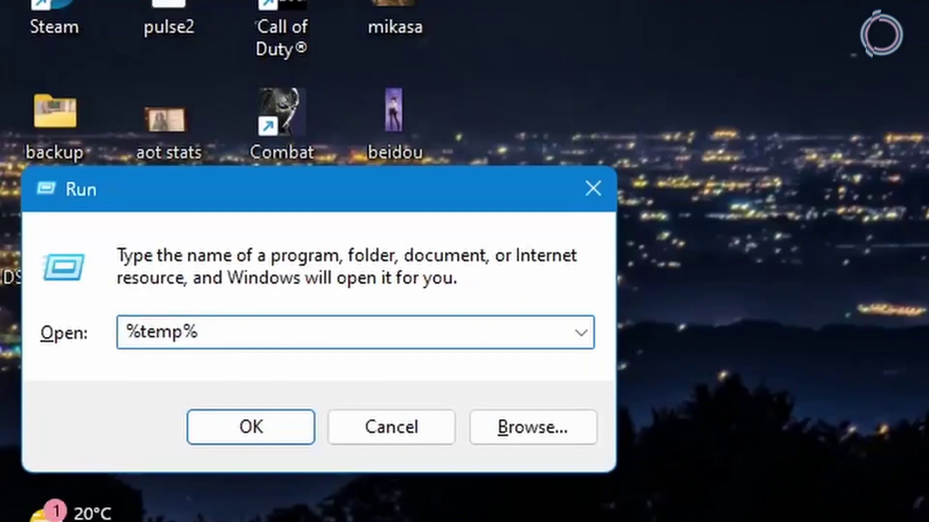
click(257, 436)
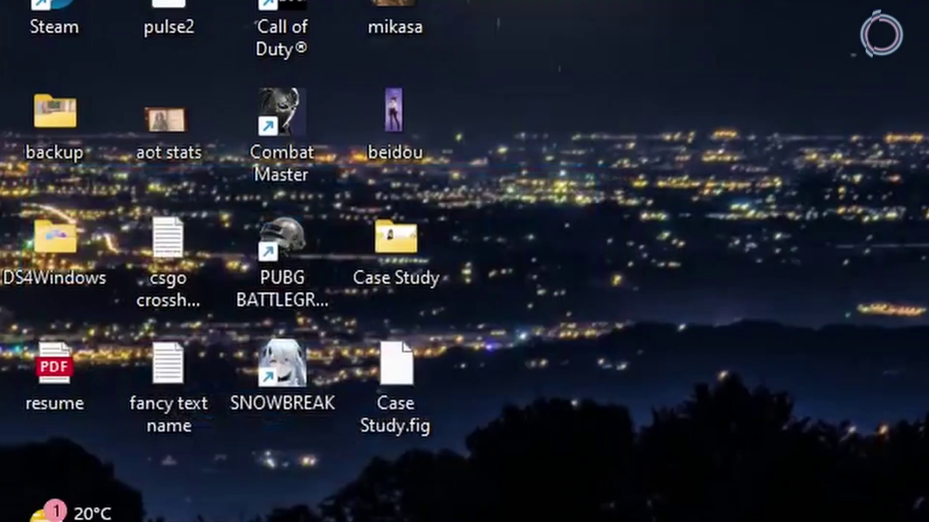
click(284, 252)
key(ctrl+a)
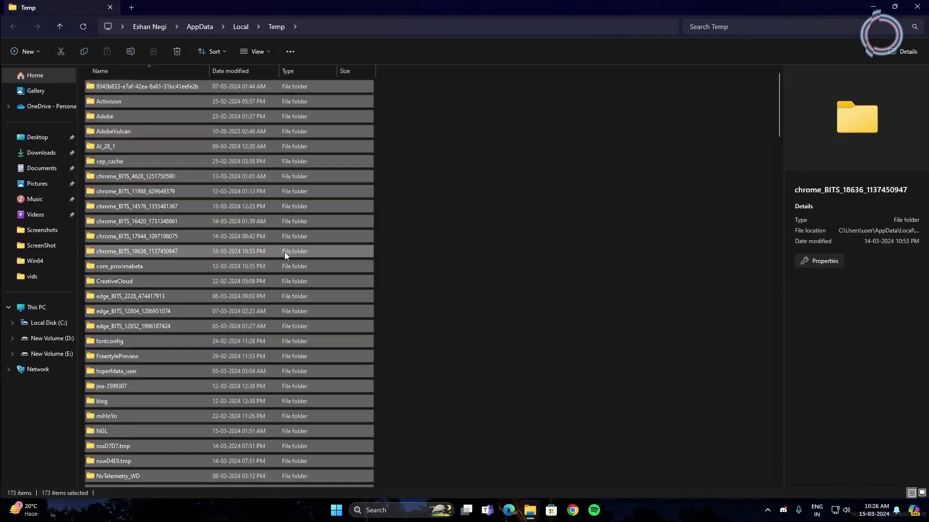
key(shift+Delete)
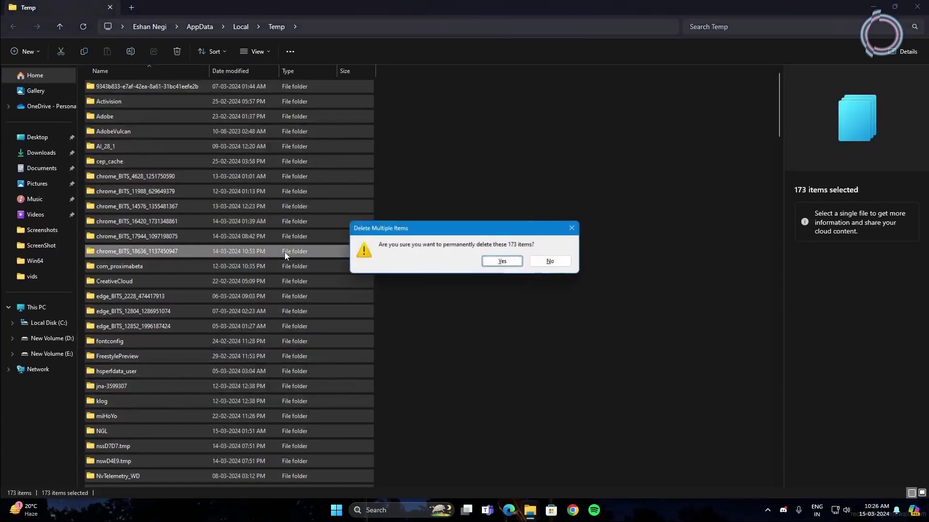
key(Return)
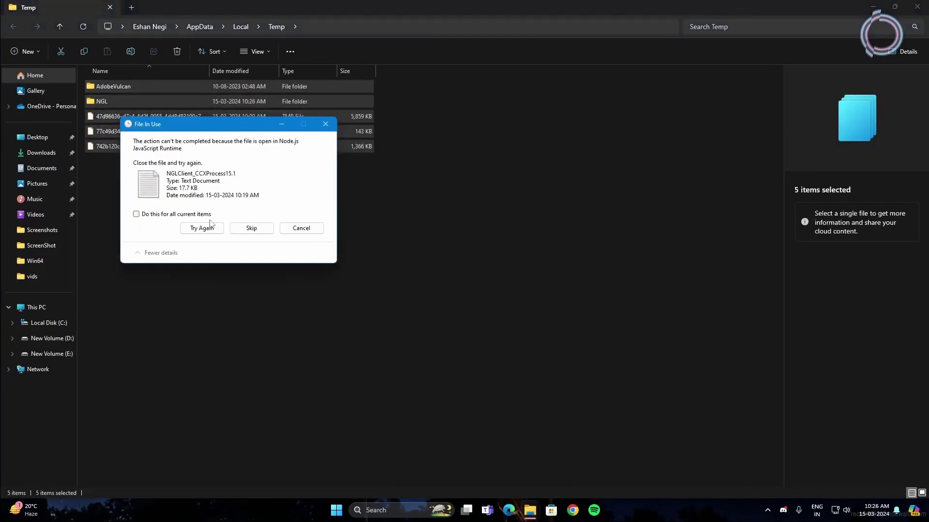
click(251, 228)
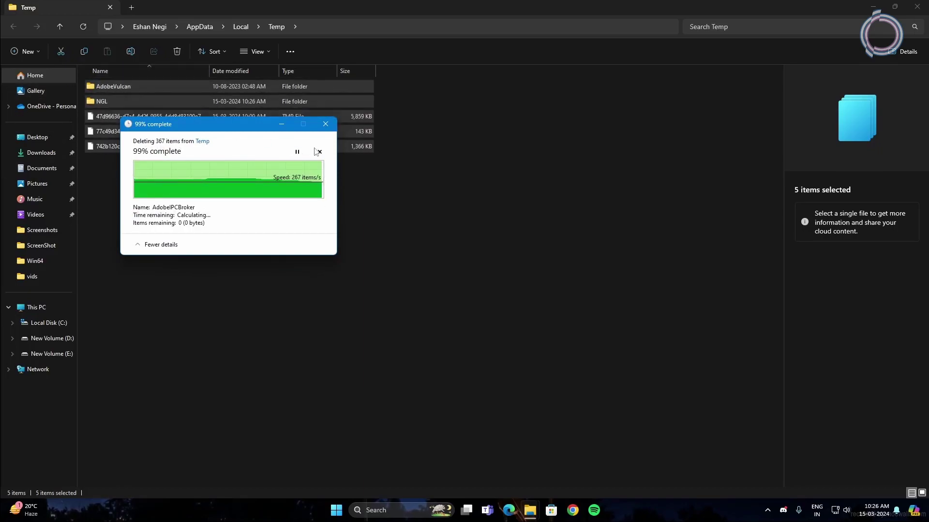
key(super+d)
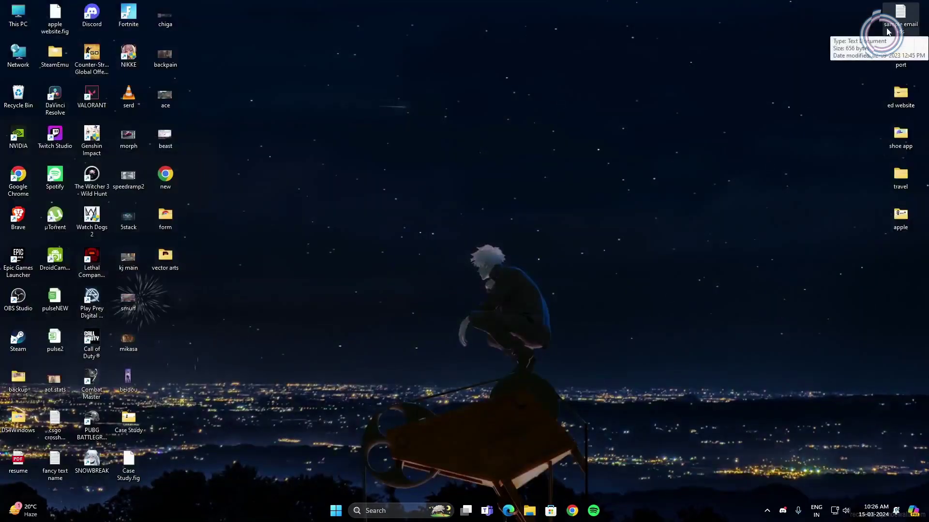
Step: Run 'prefetch', grant access, delete all 551 Prefetch files, and close the window
key(super+r)
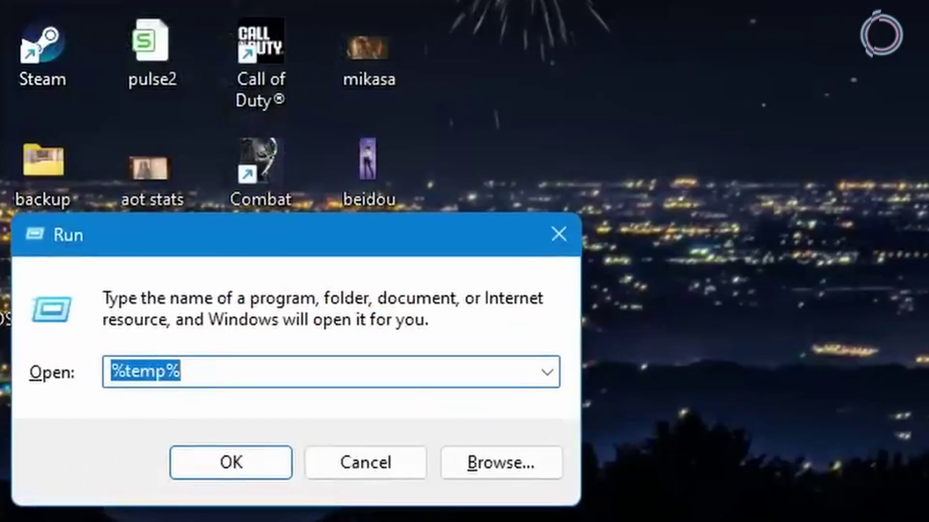
text(p)
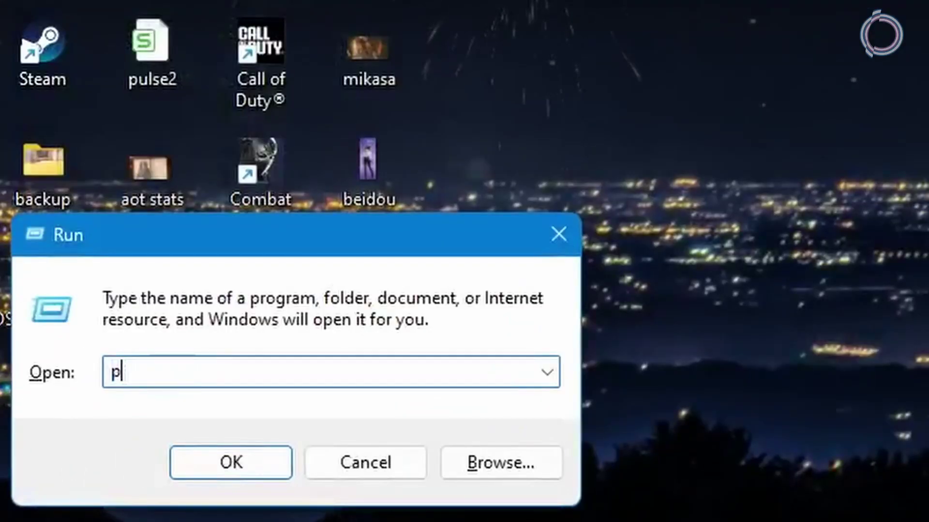
text(refect)
key(BackSpace)
key(BackSpace)
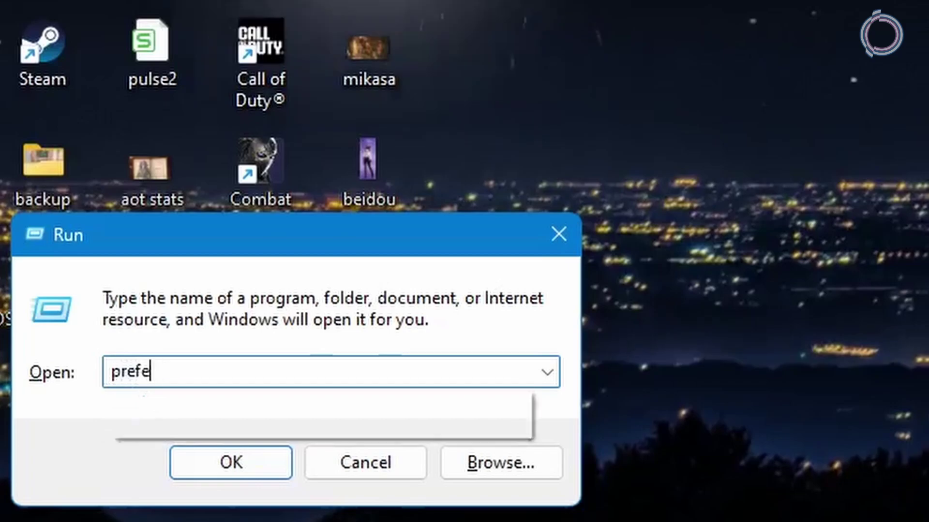
text(tch)
key(Return)
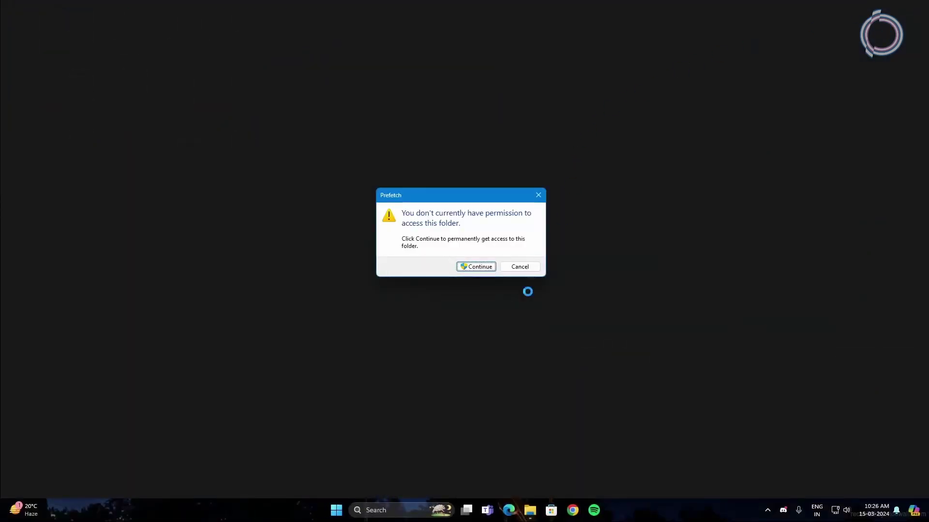
click(475, 267)
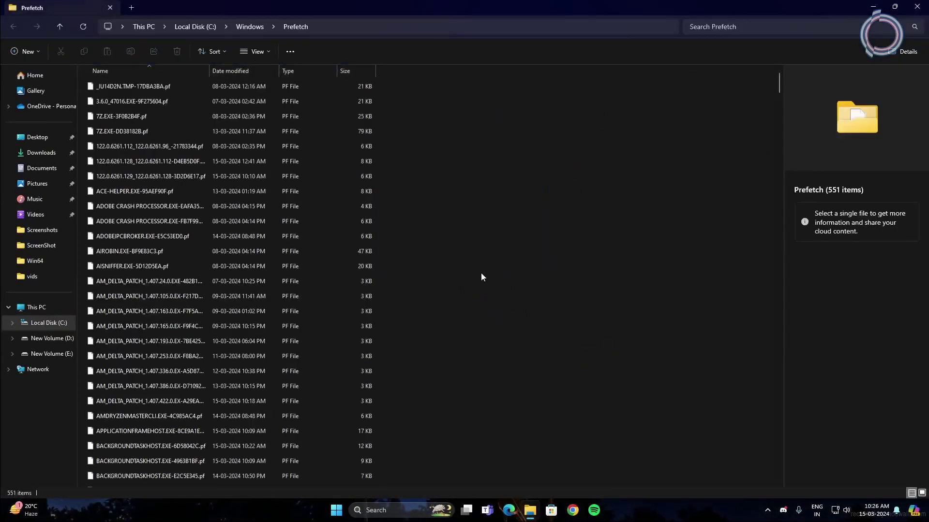
key(ctrl+a)
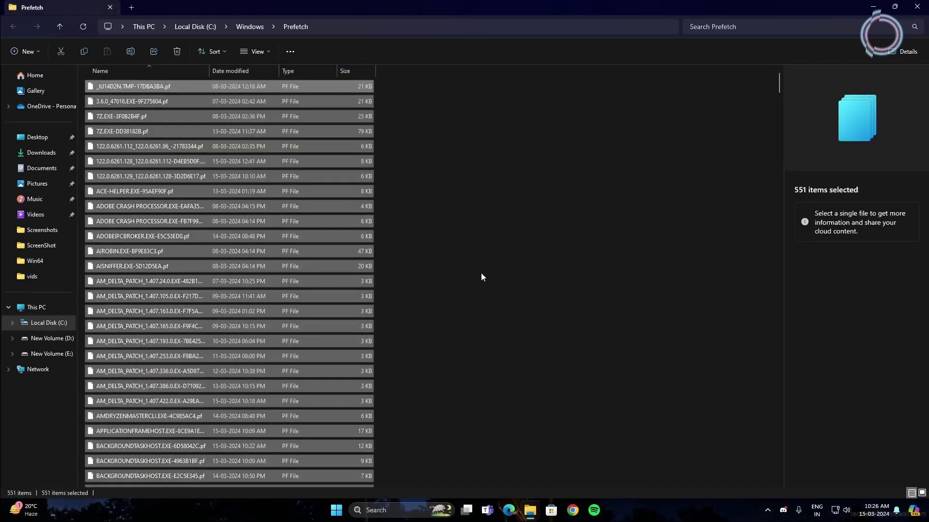
key(Delete)
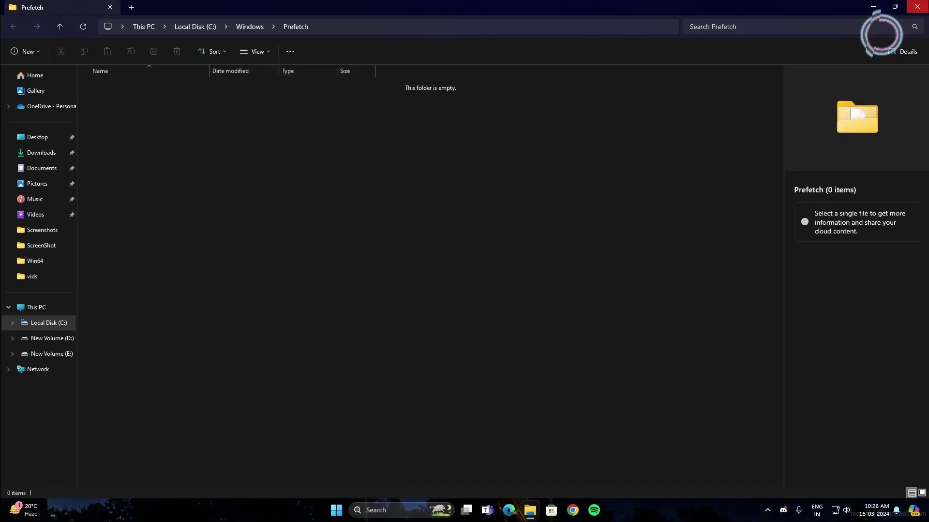
click(917, 7)
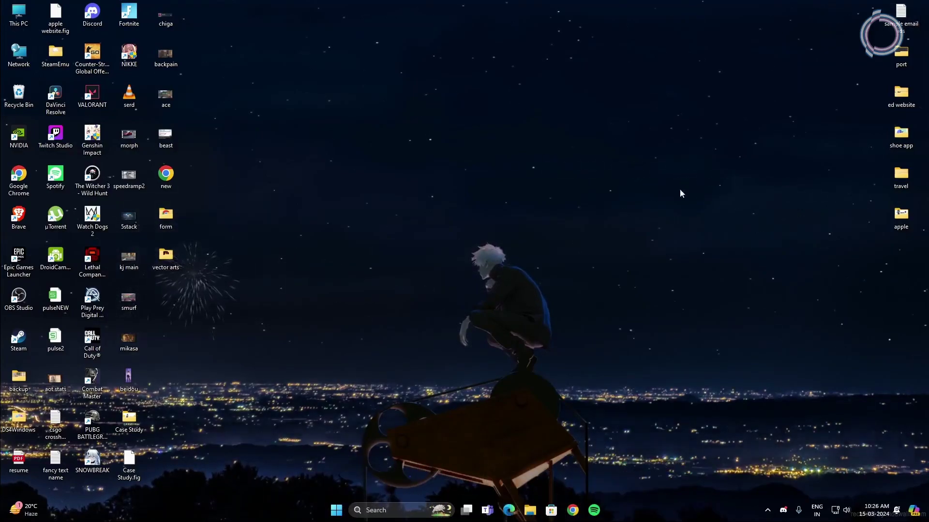
Step: Open the Graphics settings page under Display settings from the desktop menu
right_click(440, 98)
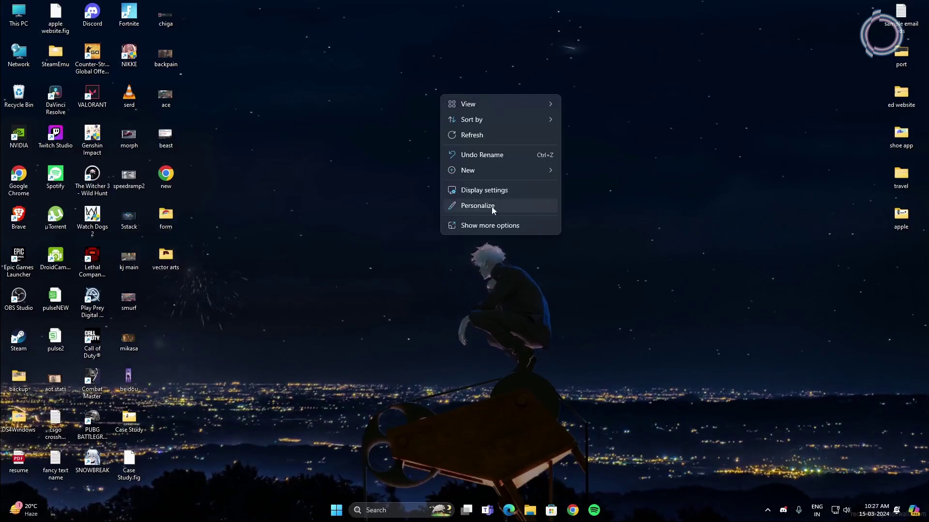
click(466, 193)
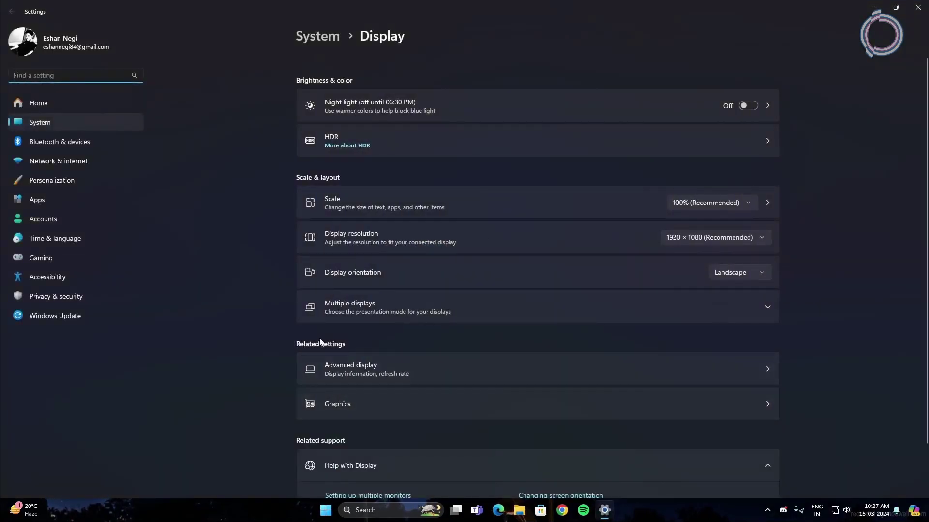
click(411, 403)
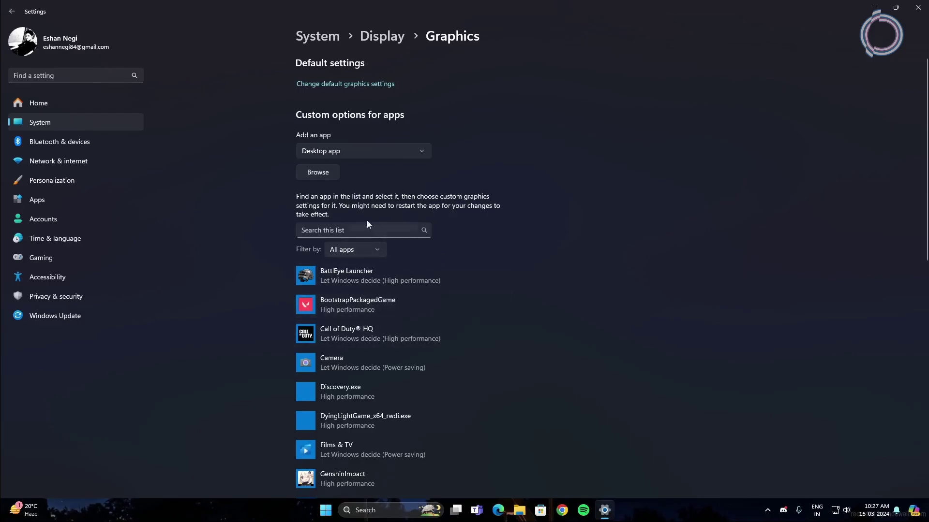
Step: Set VALORANT's BootstrapPackagedGame app to High performance graphics and save it
click(331, 177)
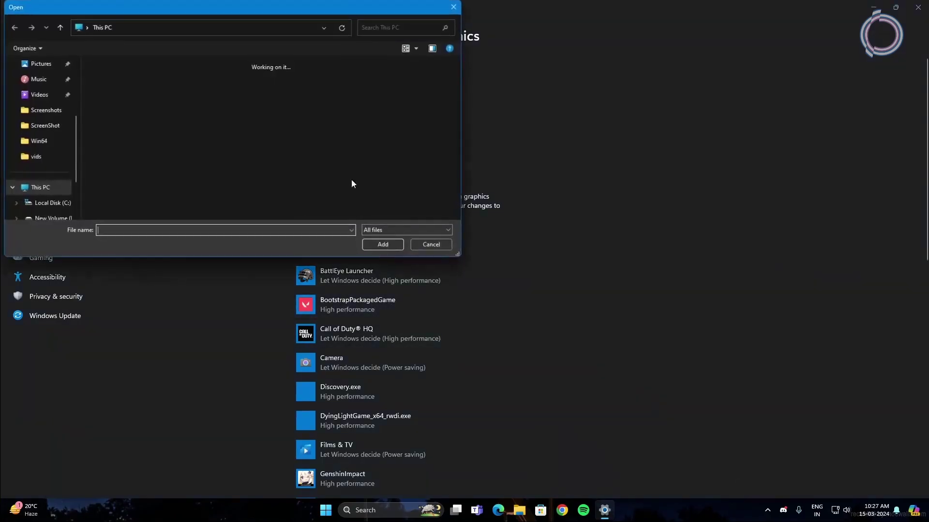
click(428, 247)
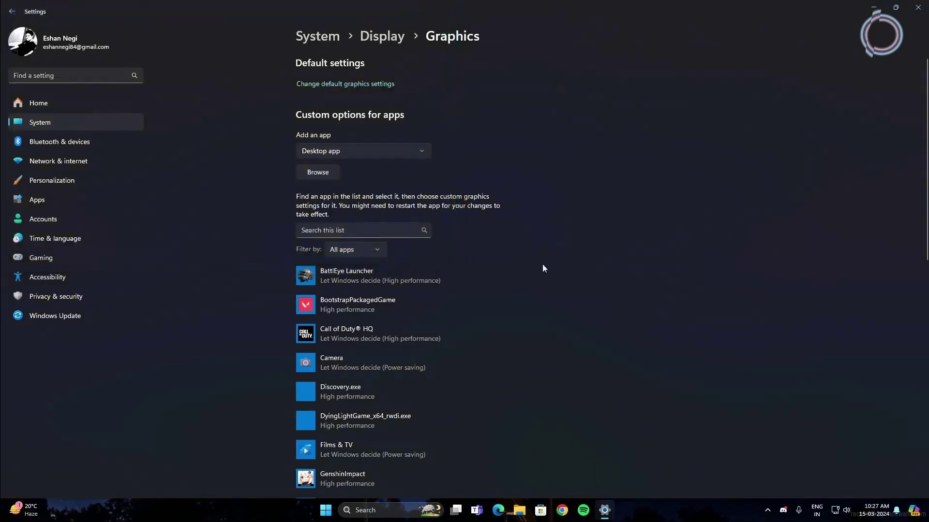
click(374, 296)
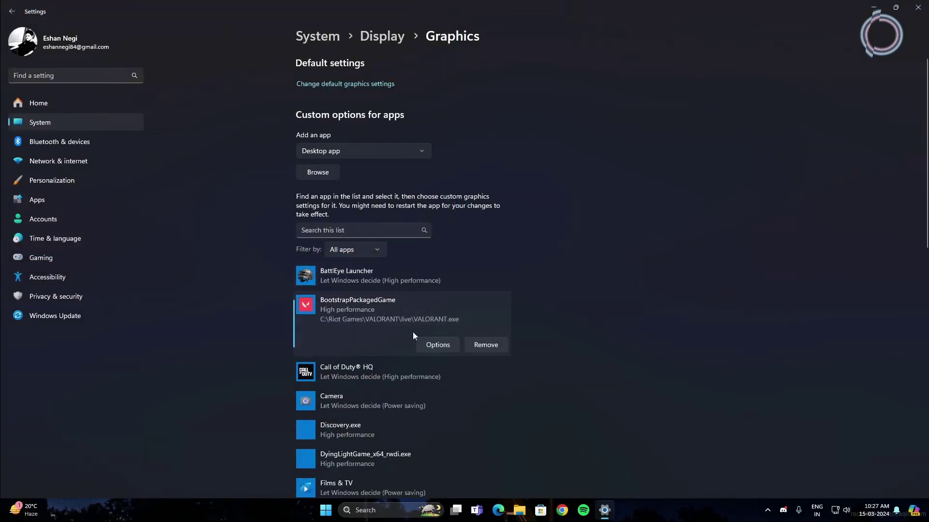
click(438, 345)
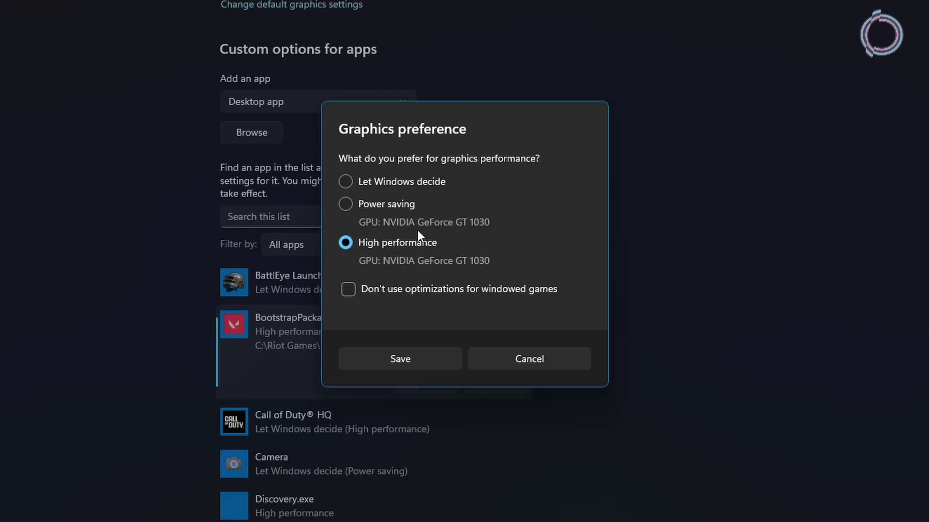
click(373, 206)
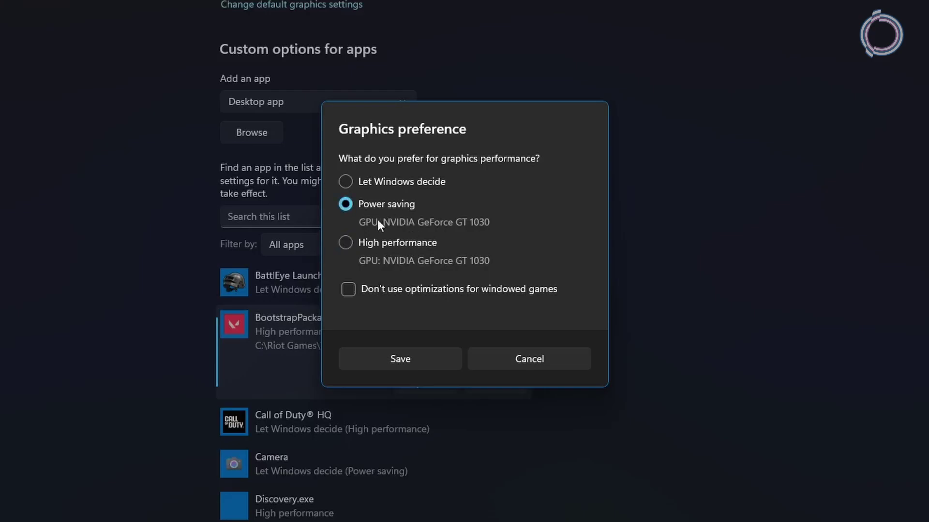
click(345, 244)
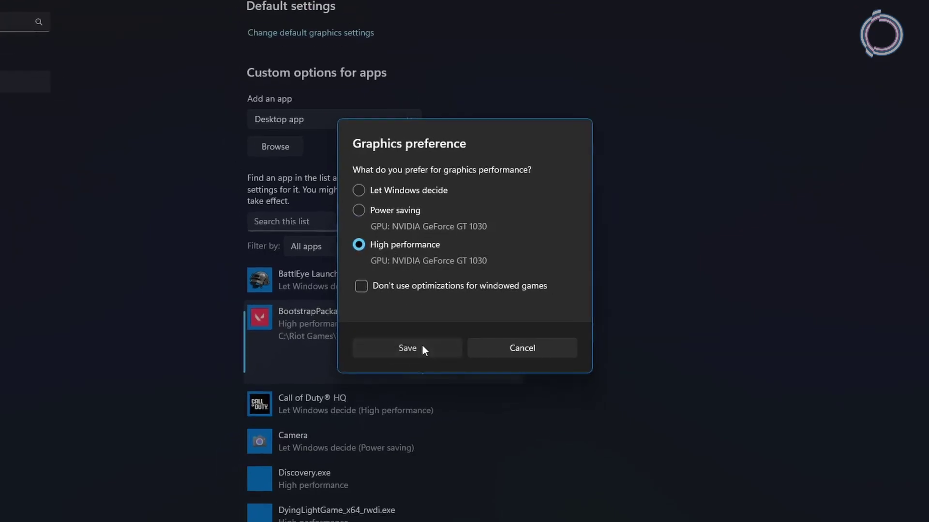
click(412, 356)
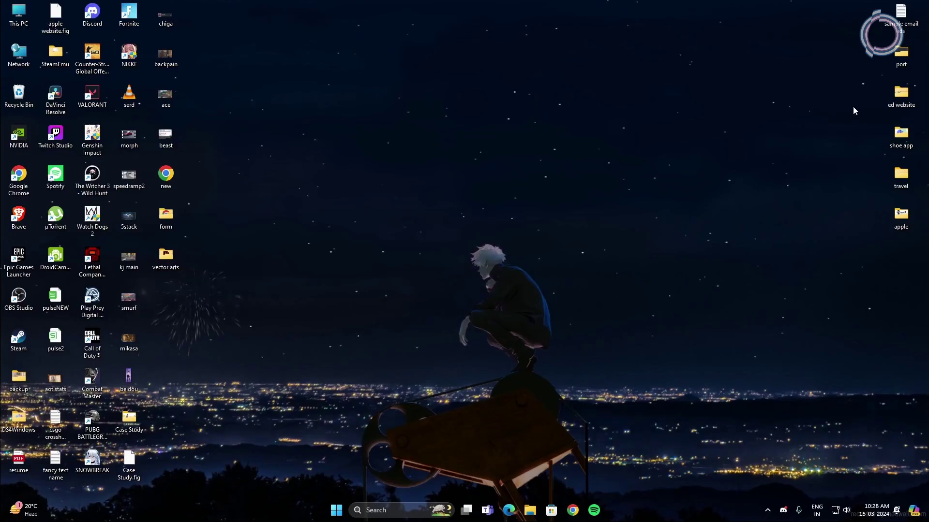
Step: Search Start for 'power' and open Choose a power plan
key(super)
text(power)
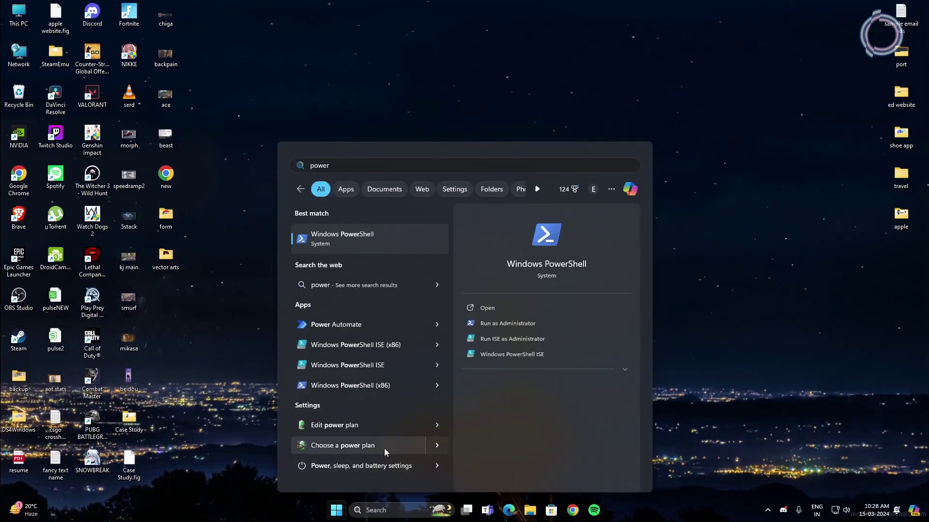
click(342, 445)
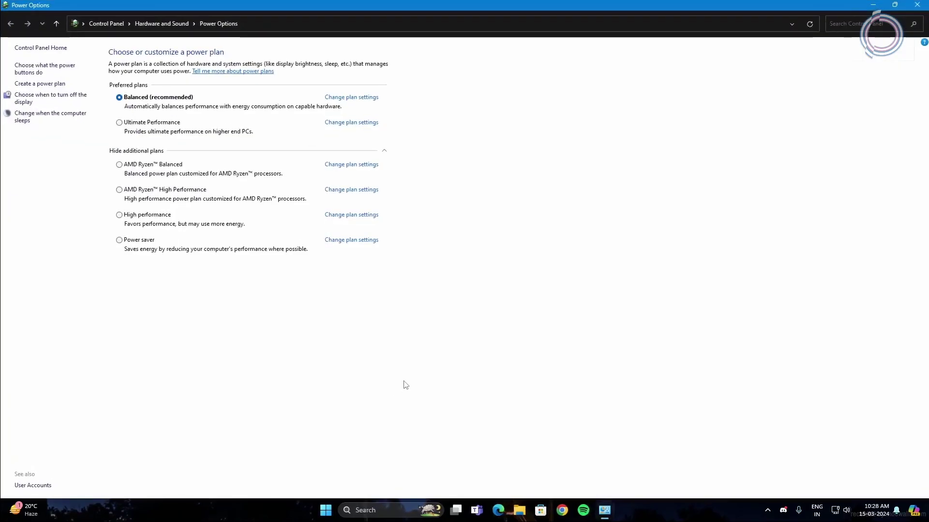
Step: Select Ultimate Performance as the active power plan instead of Balanced or High performance
click(130, 126)
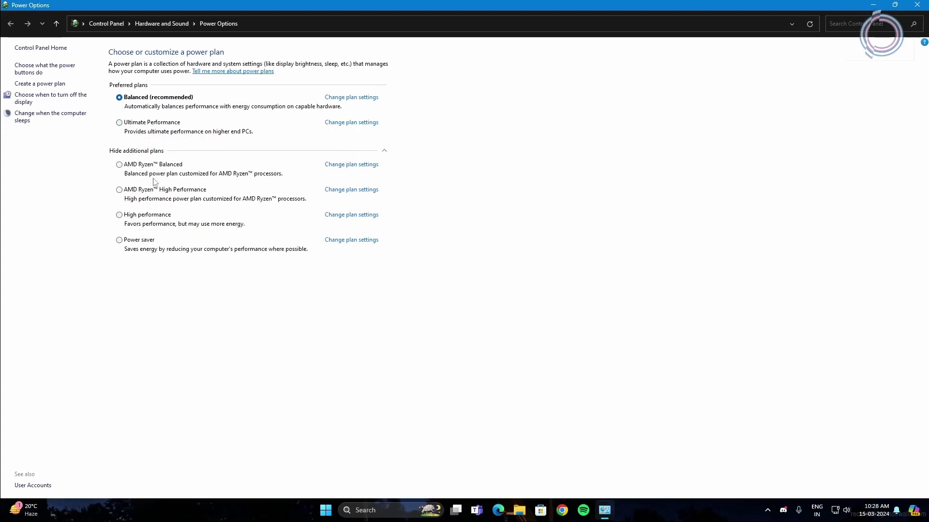
click(375, 151)
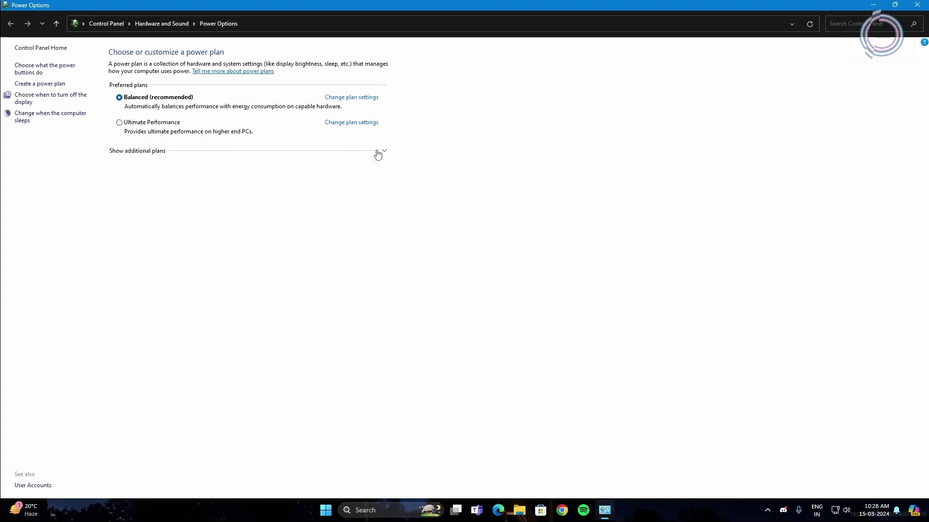
click(376, 152)
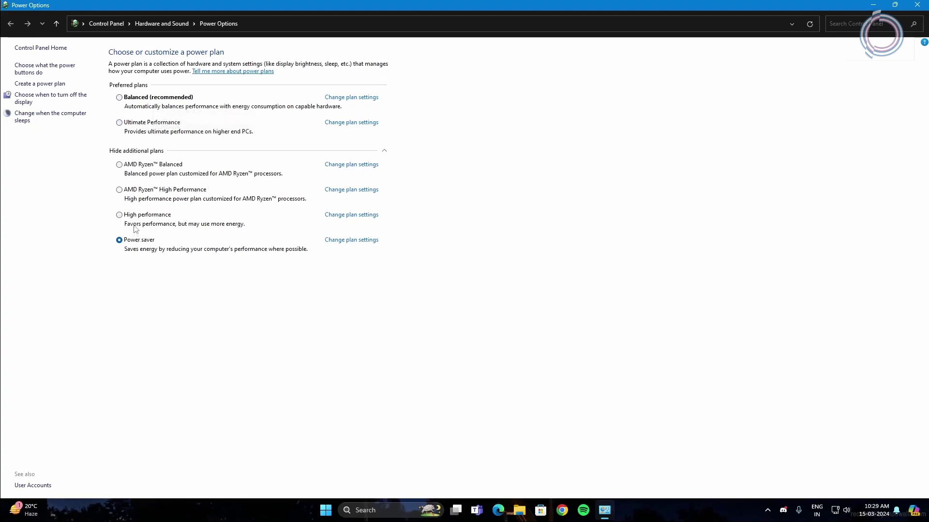
click(119, 98)
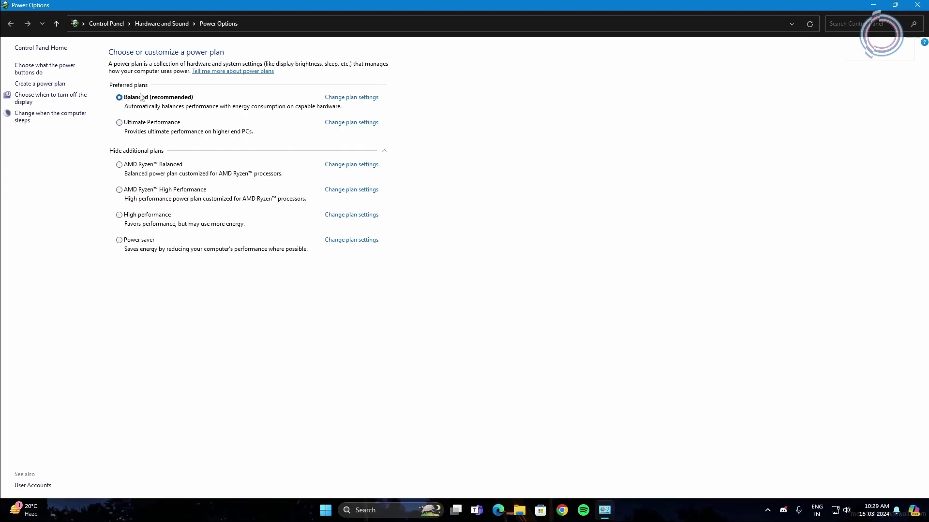
click(128, 124)
click(128, 217)
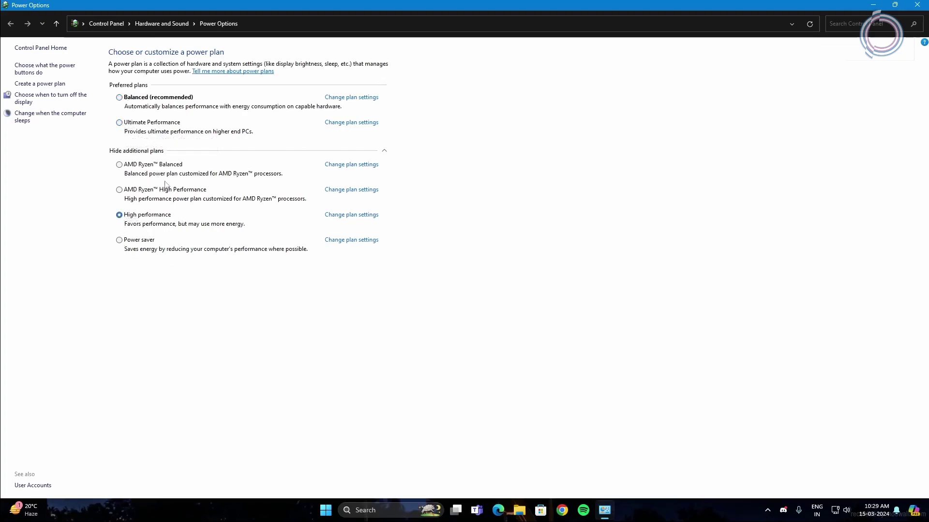
click(123, 127)
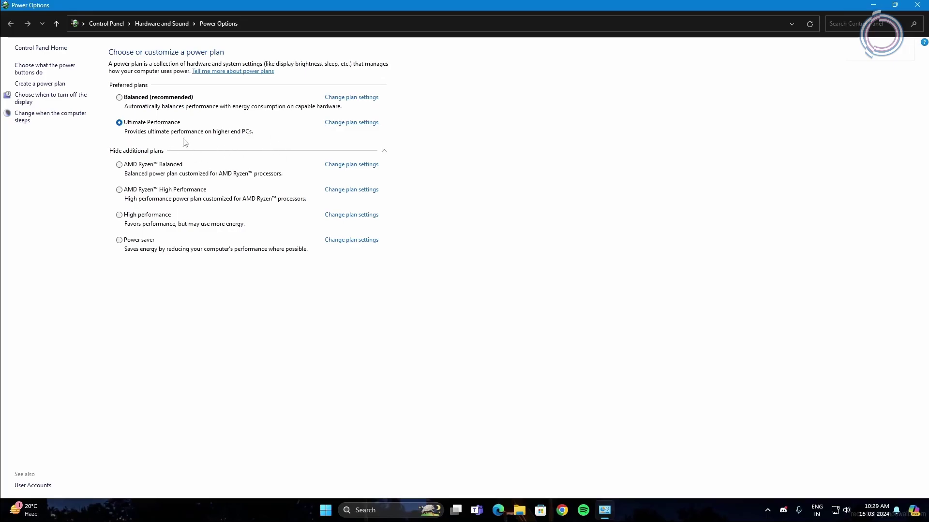
Step: Close Power Options and extract the Unpark-CPU-App-1000 zip to the desktop
click(916, 4)
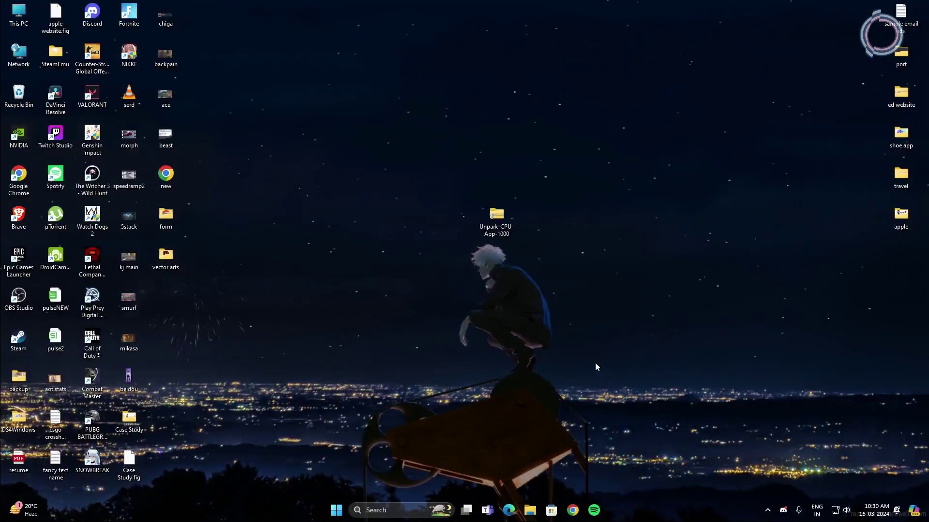
drag(564, 269, 411, 130)
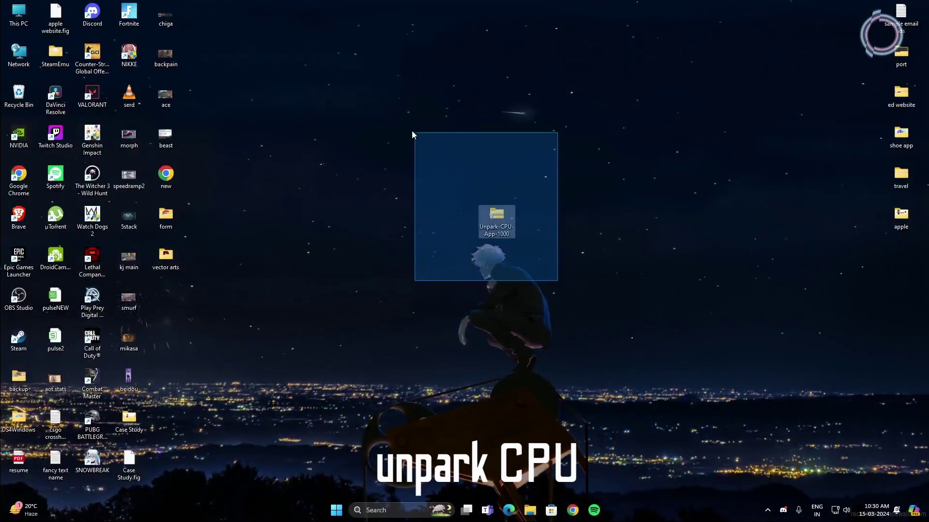
drag(497, 218, 460, 187)
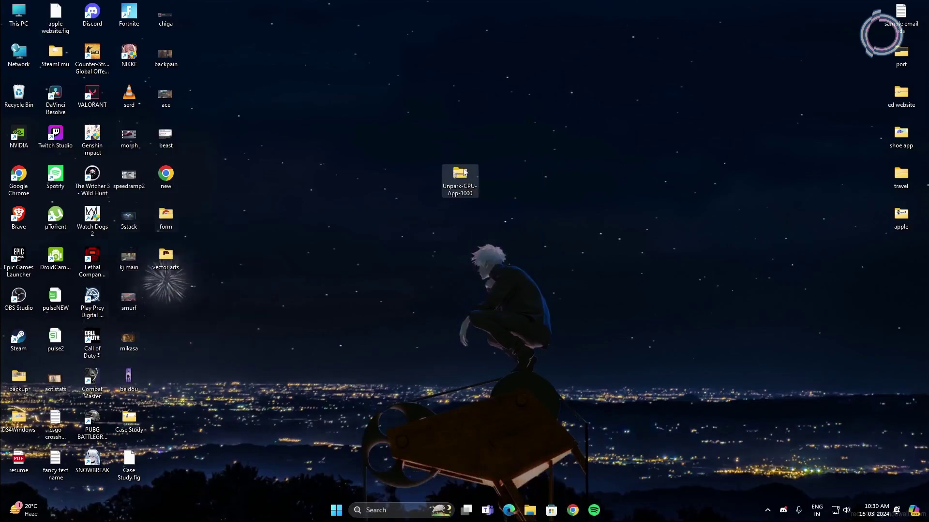
right_click(462, 175)
click(496, 250)
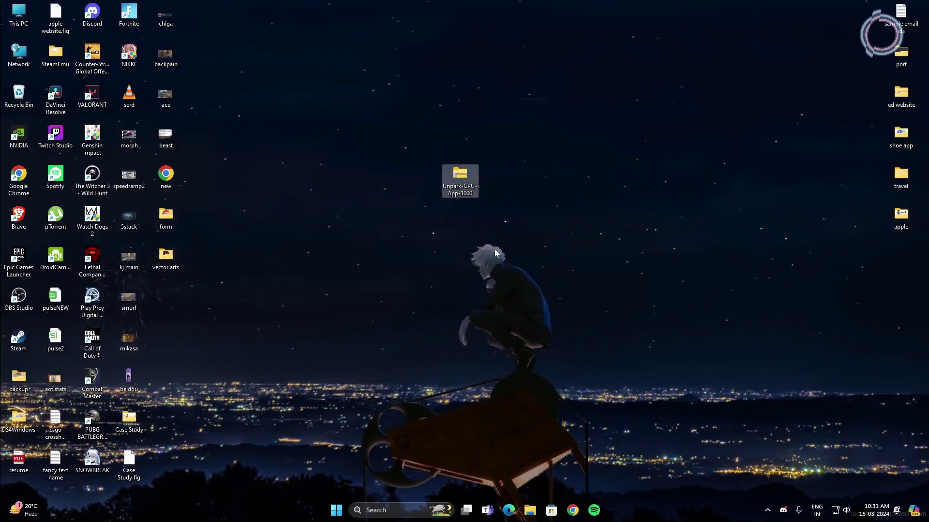
click(549, 347)
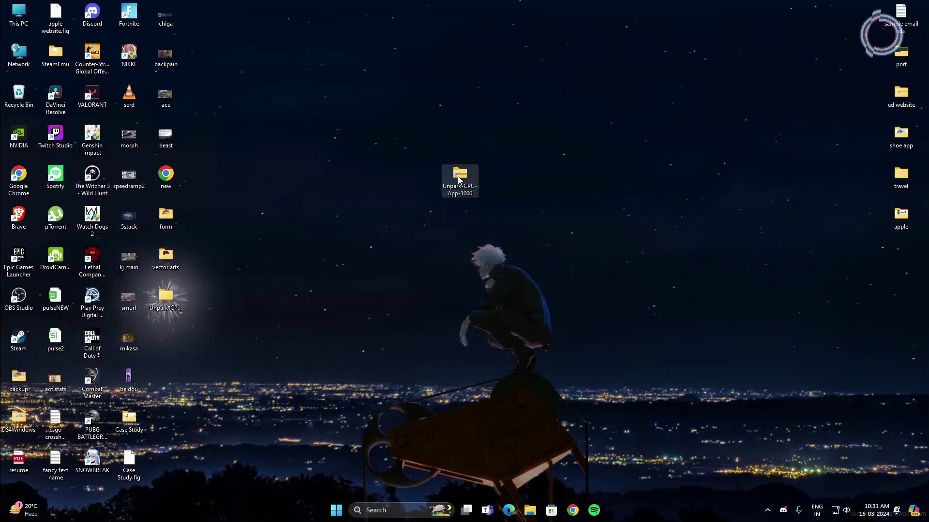
Step: Open the extracted Unpark-CPU-App-1000 folder's Unpark-CPU-App subfolder and select UnparkCPU
drag(460, 179, 503, 138)
double_click(504, 137)
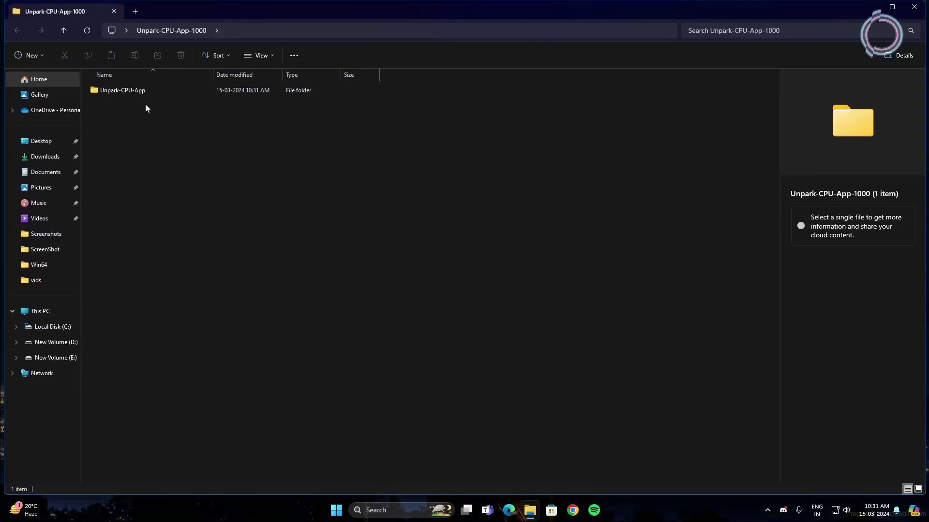
double_click(133, 93)
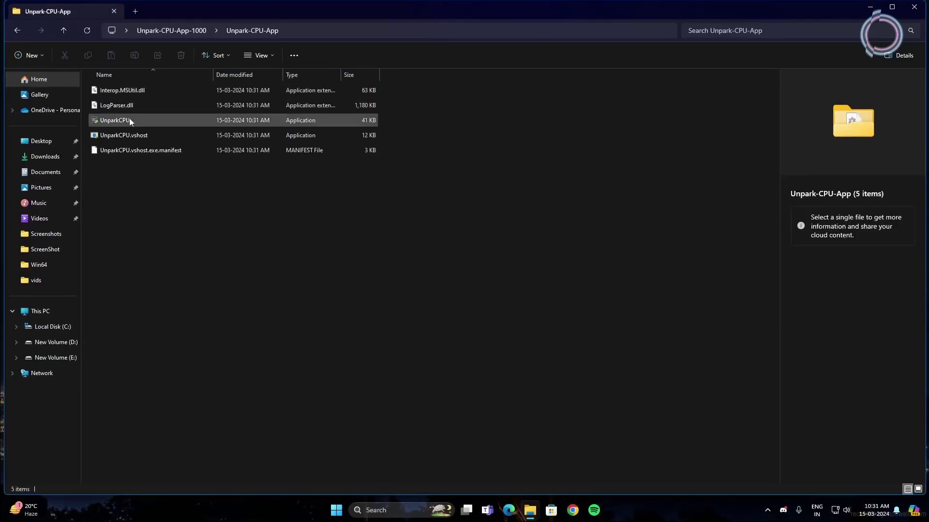
click(125, 123)
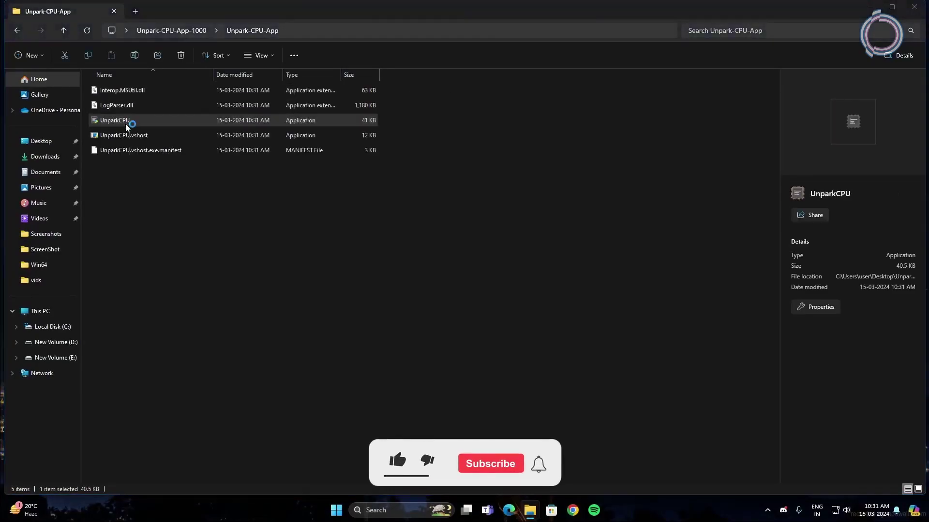
Step: Launch UnparkCPU, check the status of CPU cores 0 and 1, and unpark all cores
double_click(125, 123)
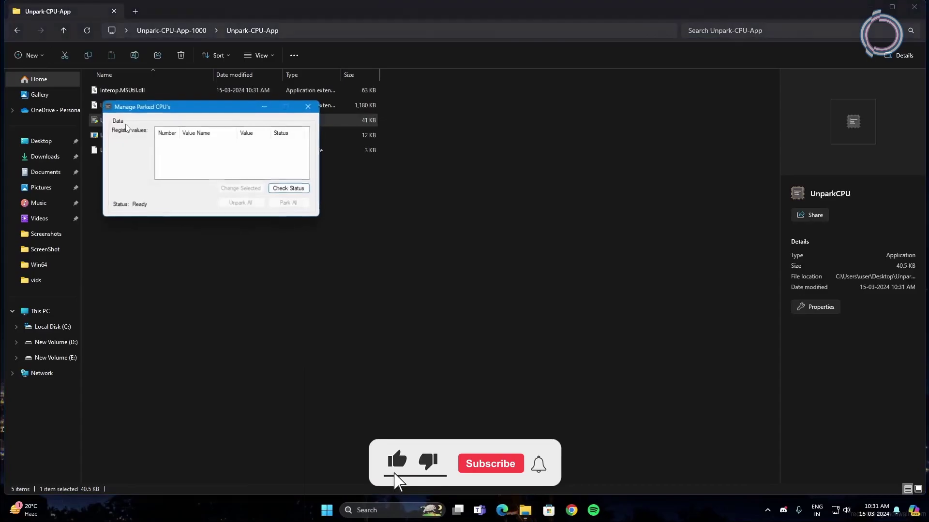
click(289, 188)
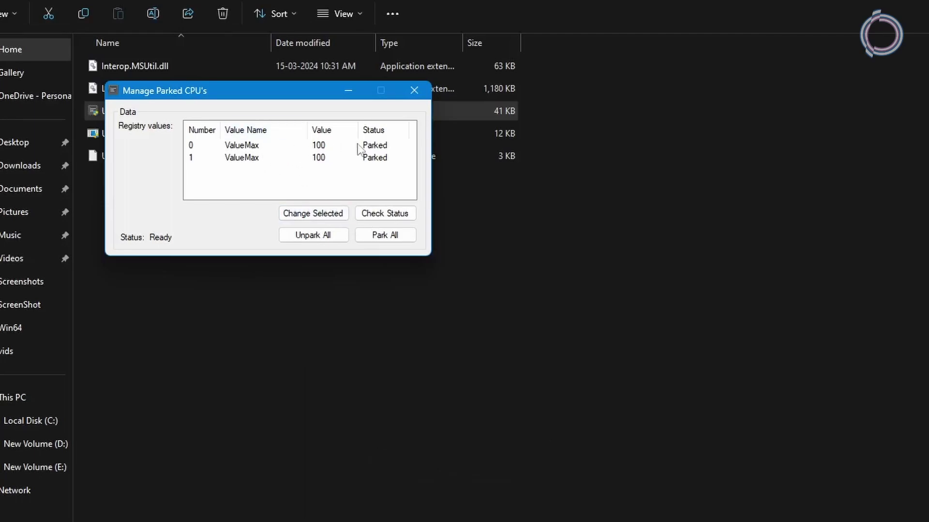
click(367, 158)
click(367, 148)
click(368, 157)
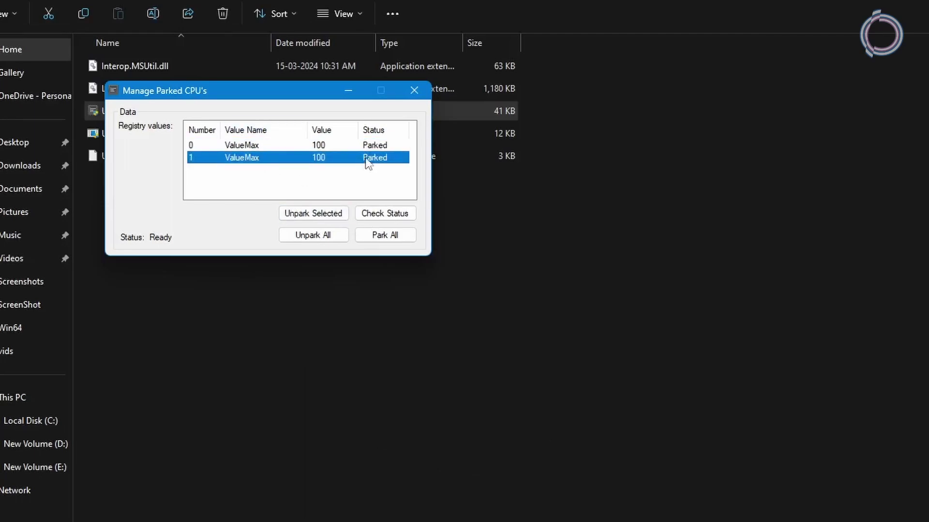
click(368, 149)
click(321, 234)
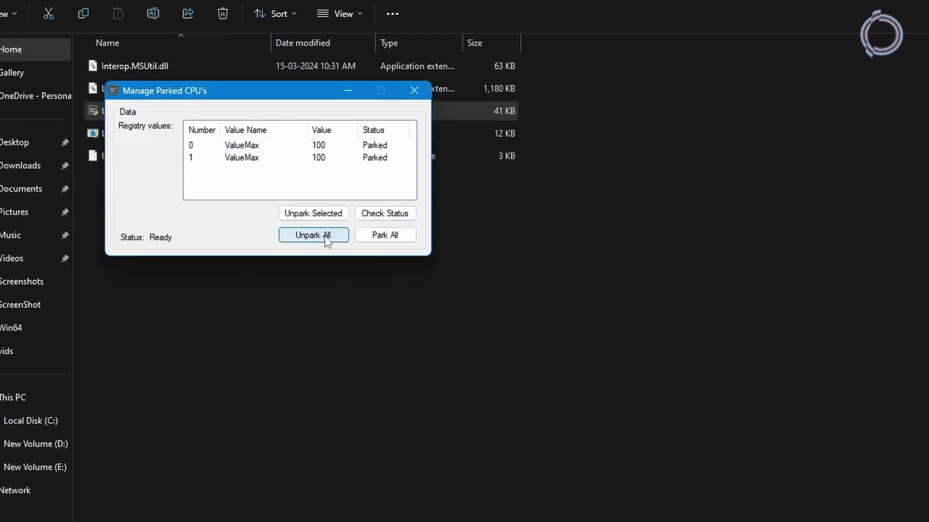